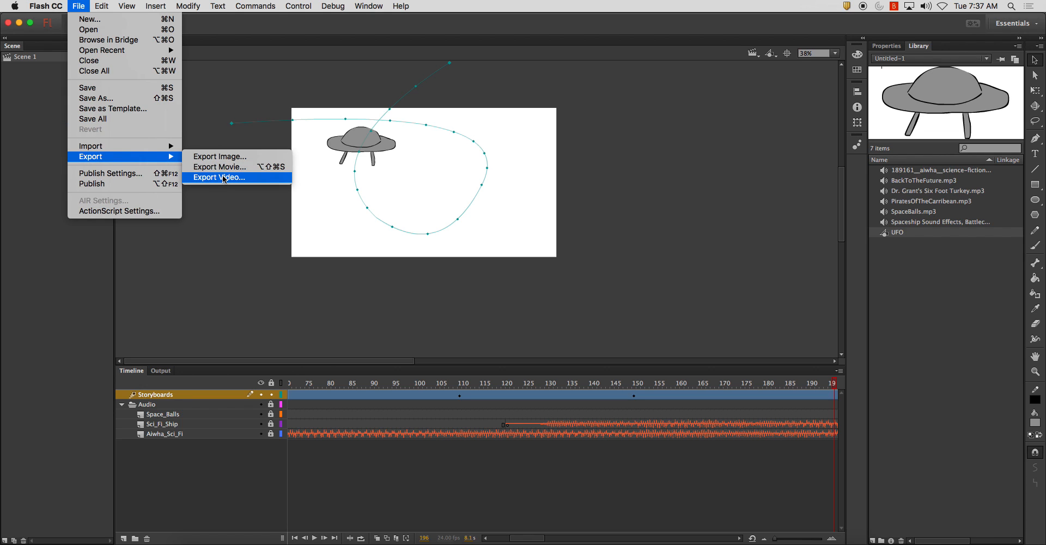
Export the animation as a QuickTime video named UFO_with_Audio on the desktop and close the Media Encoder window.
click(224, 178)
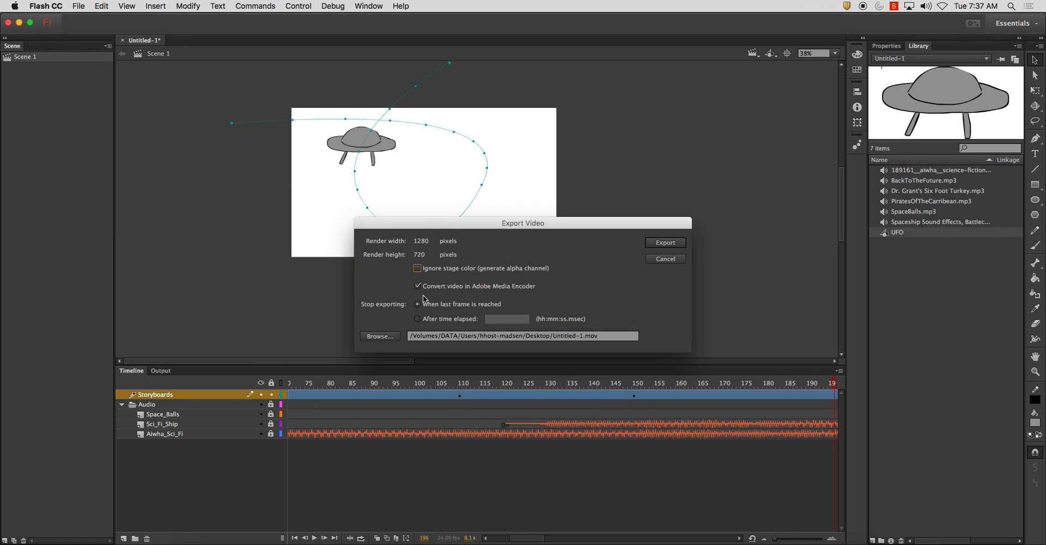
click(380, 336)
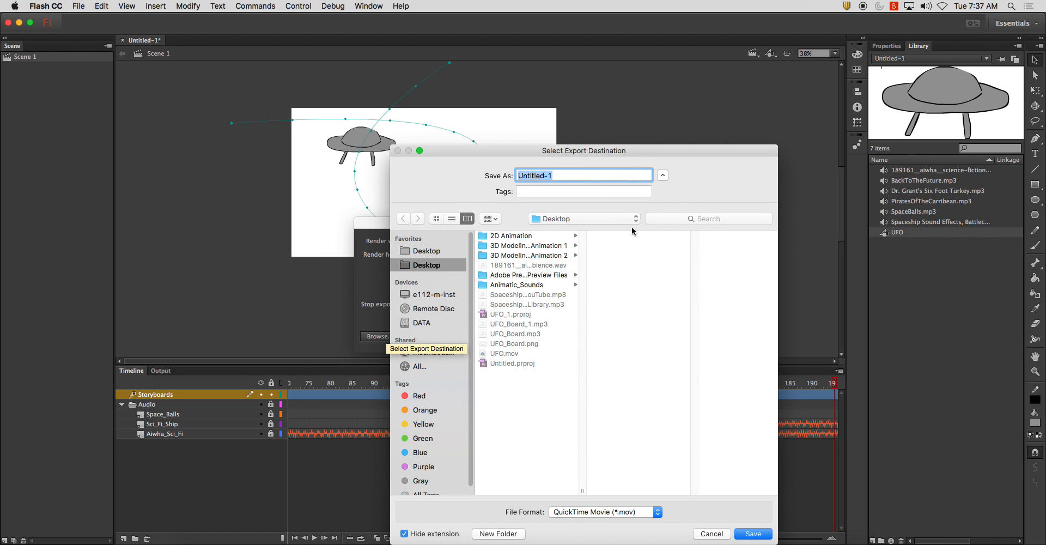
text(UFO)
key(BackSpace)
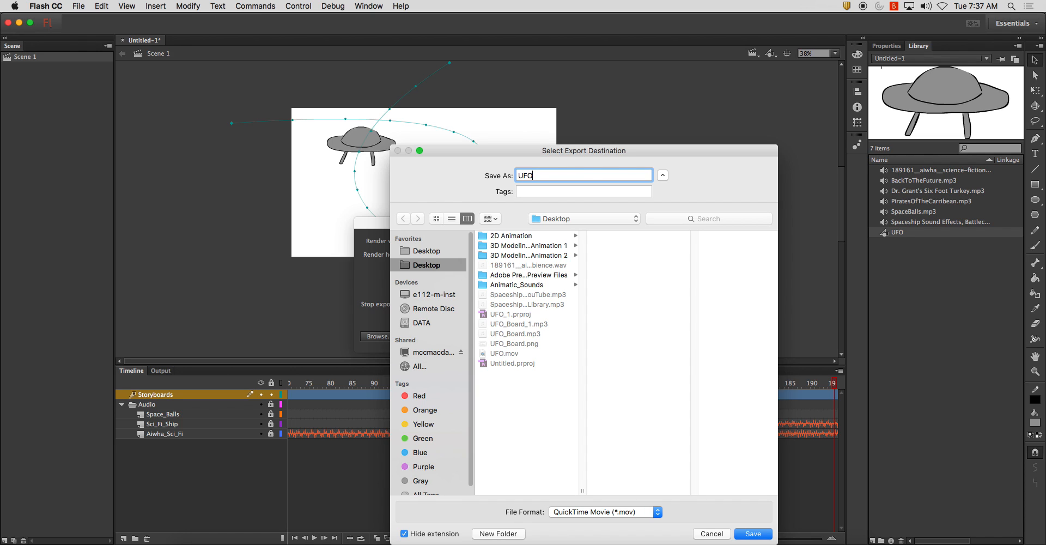
text(_with_Audio)
key(Return)
click(680, 243)
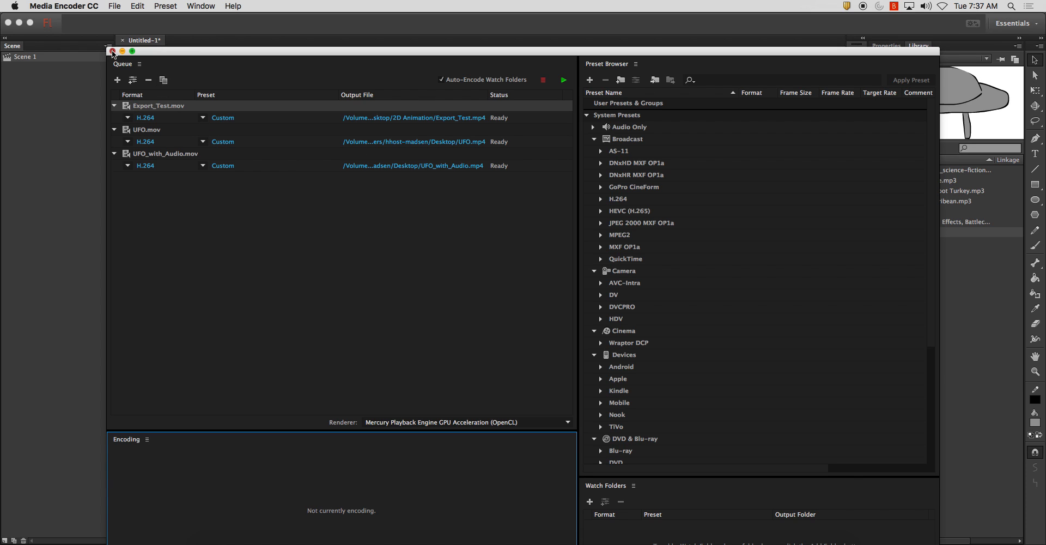
click(112, 51)
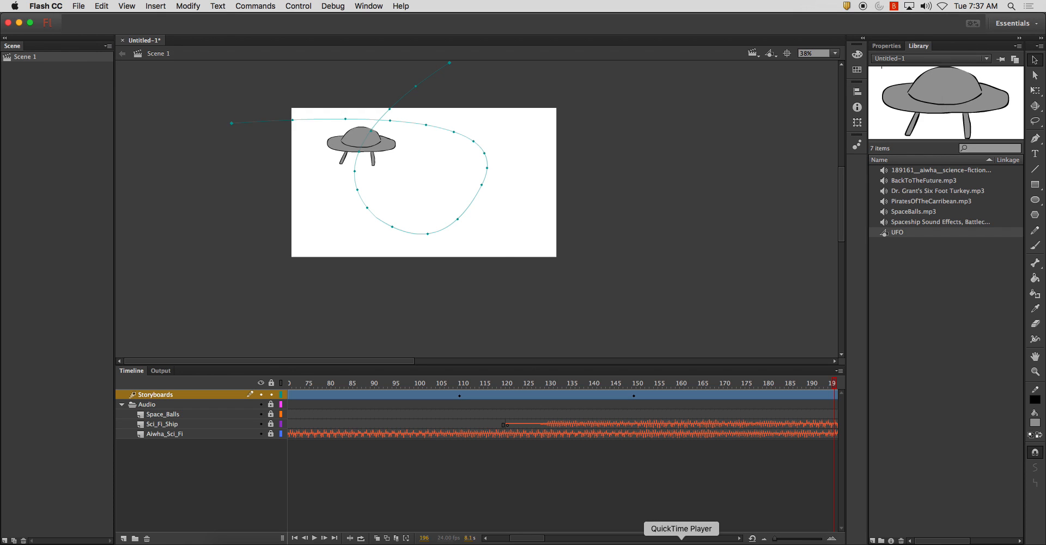
Switch to Premiere Pro and create a new project named UFO_Audio_Edit saved on the desktop.
click(570, 542)
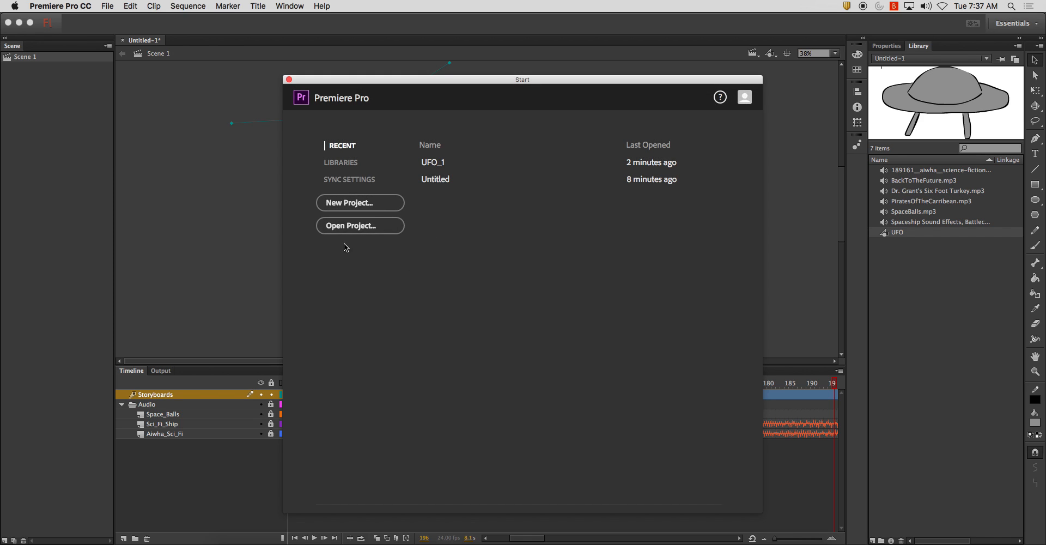
click(376, 209)
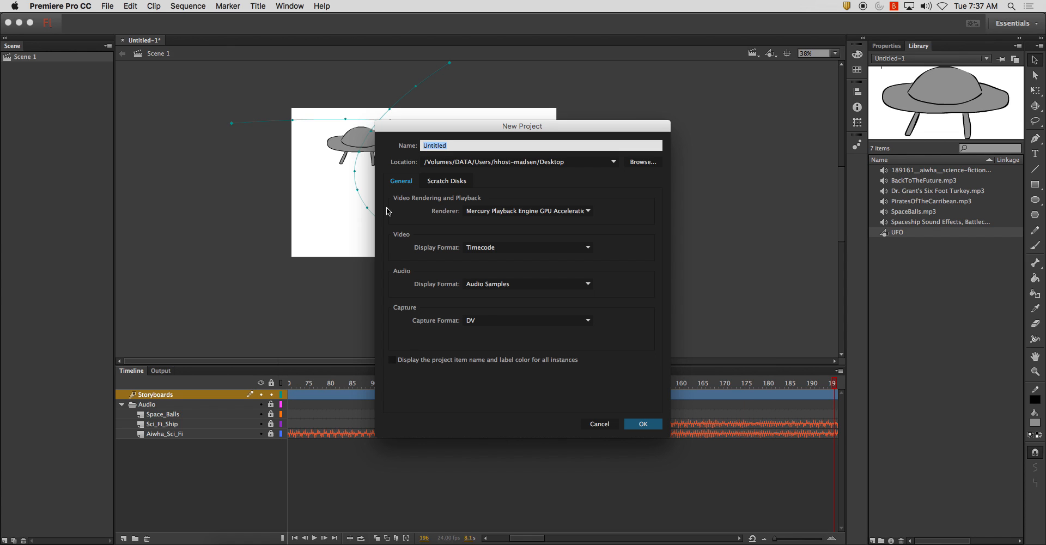
click(641, 165)
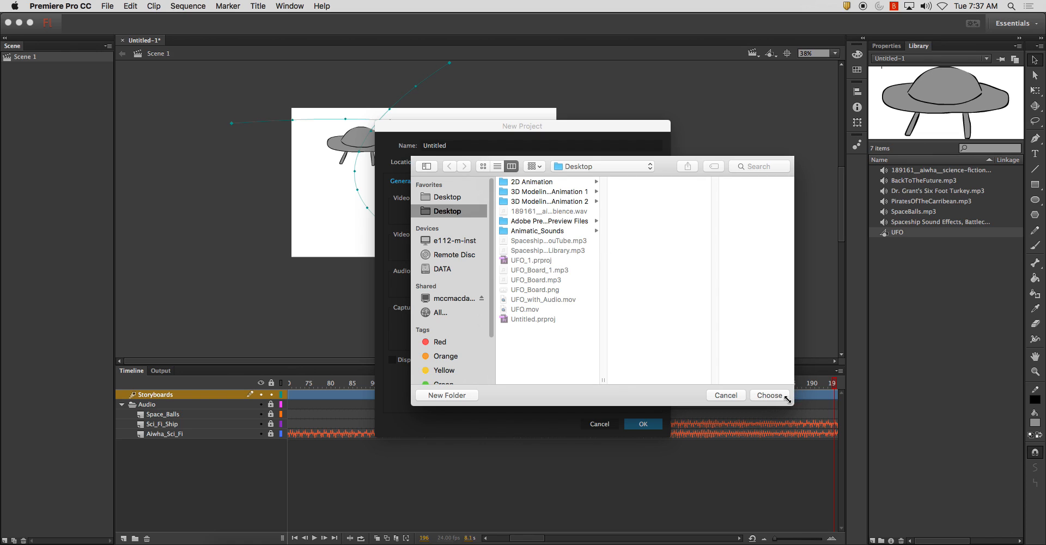
click(769, 395)
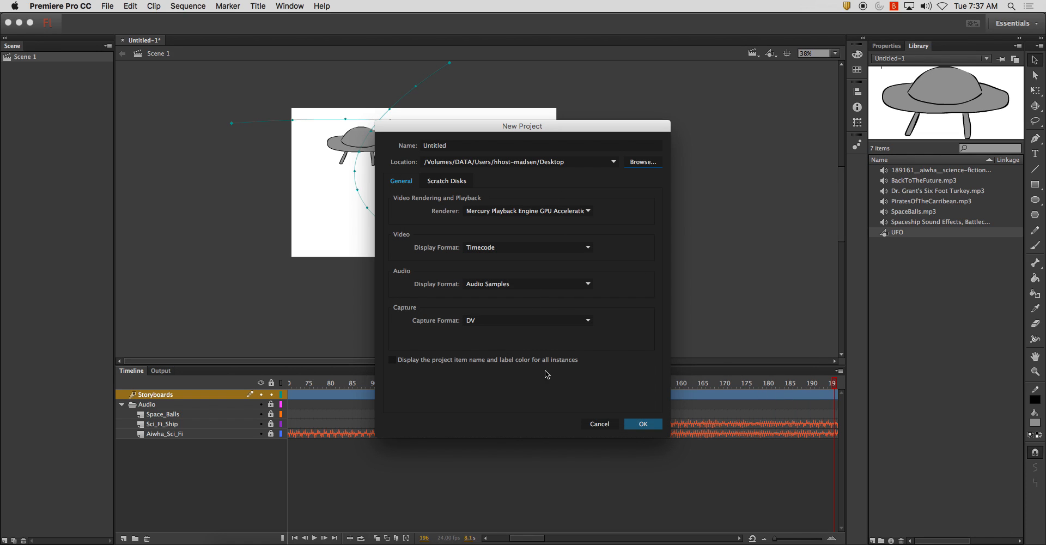
click(647, 425)
click(439, 183)
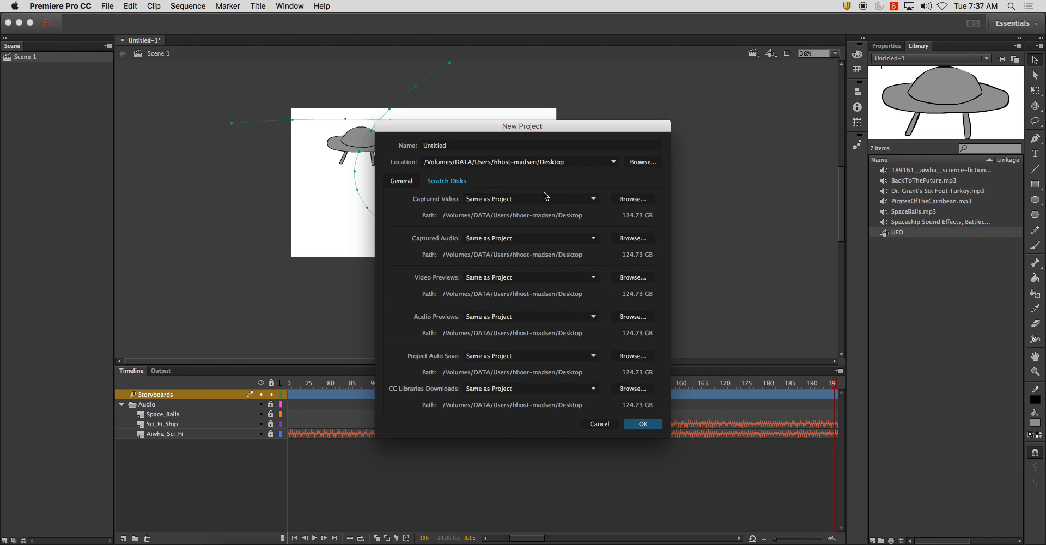
click(416, 182)
click(467, 145)
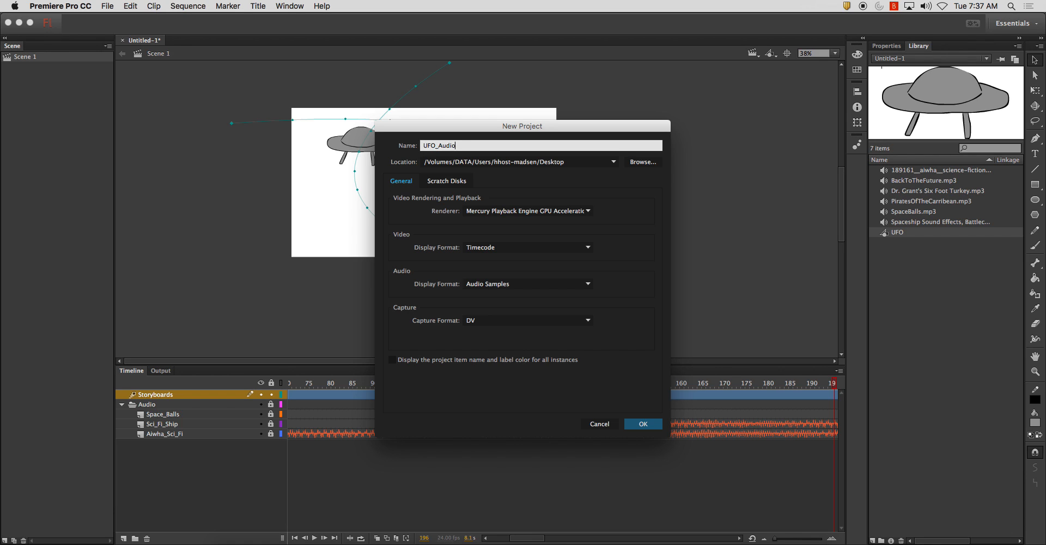
key(Return)
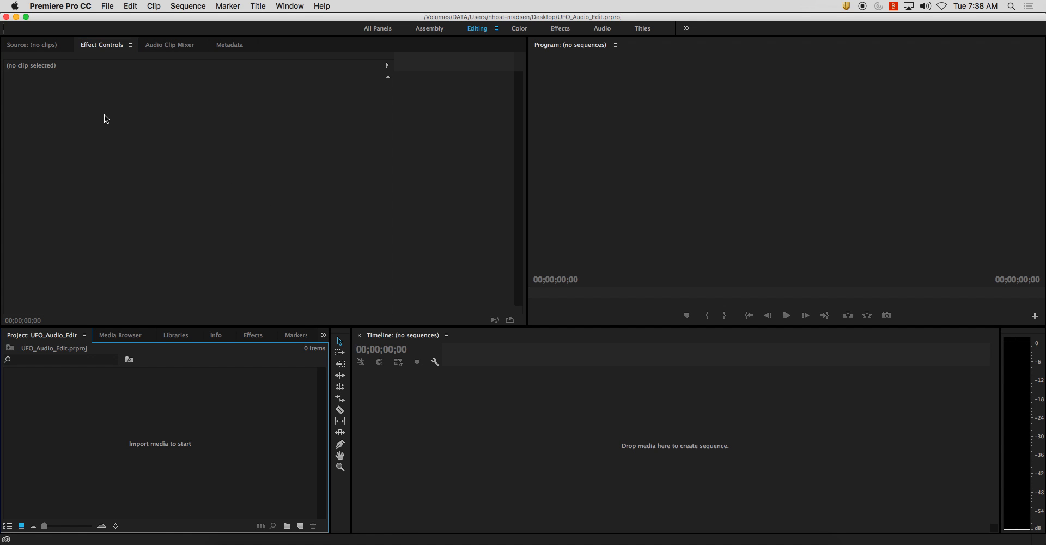
Import the audio file 189161__aiwha__science-fiction-ambience.wav from the desktop into the project.
key(super+i)
click(662, 323)
click(107, 6)
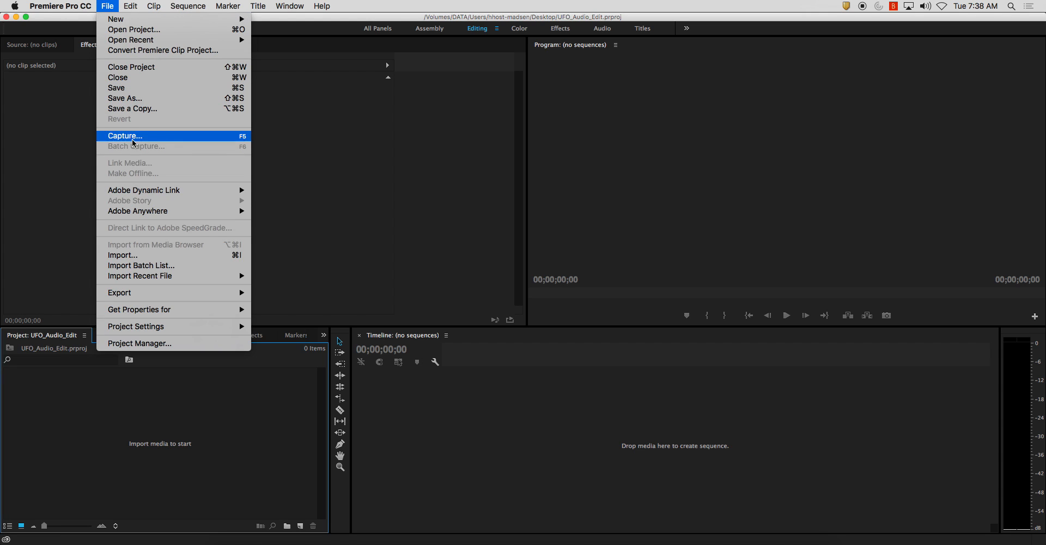
click(160, 256)
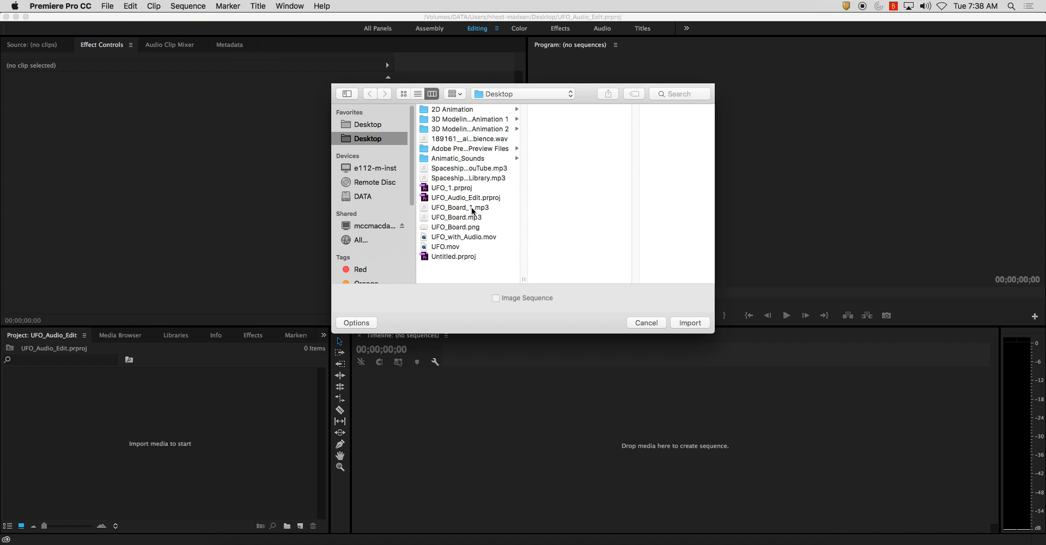
click(469, 139)
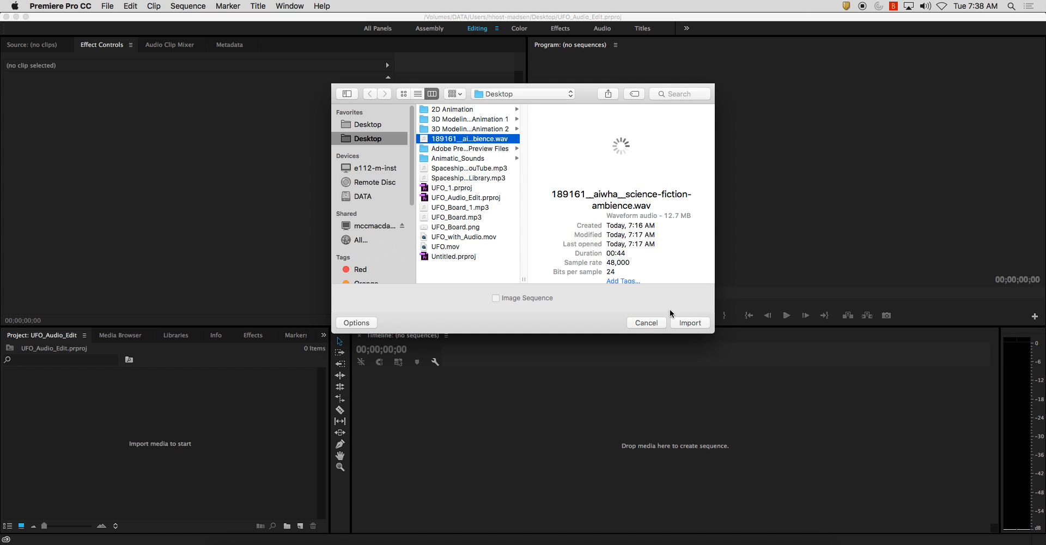
click(690, 323)
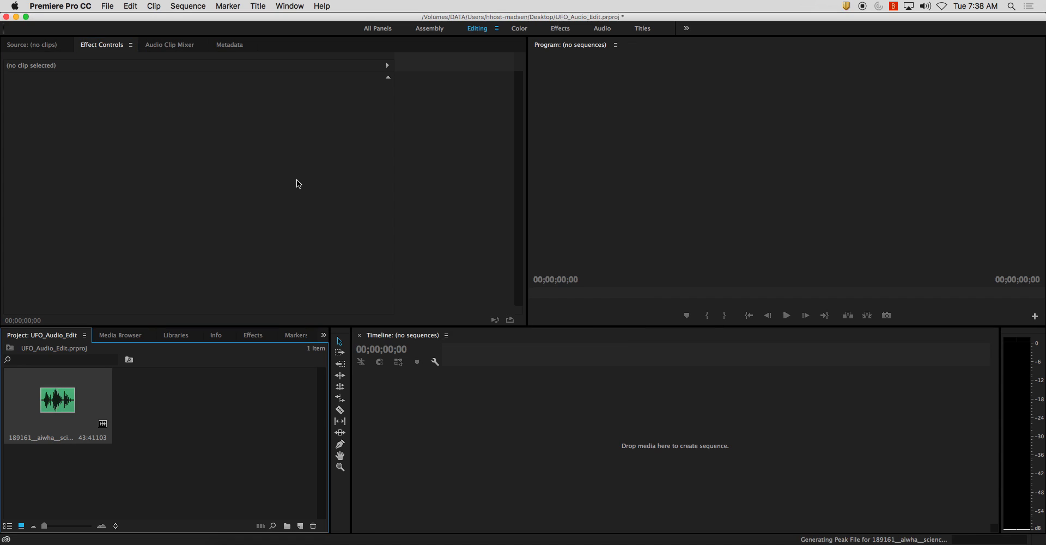
Import the Spaceship Sound Effects, Battlecruiser and Spacecraft Passbys MP3 from the desktop.
key(super+i)
click(470, 178)
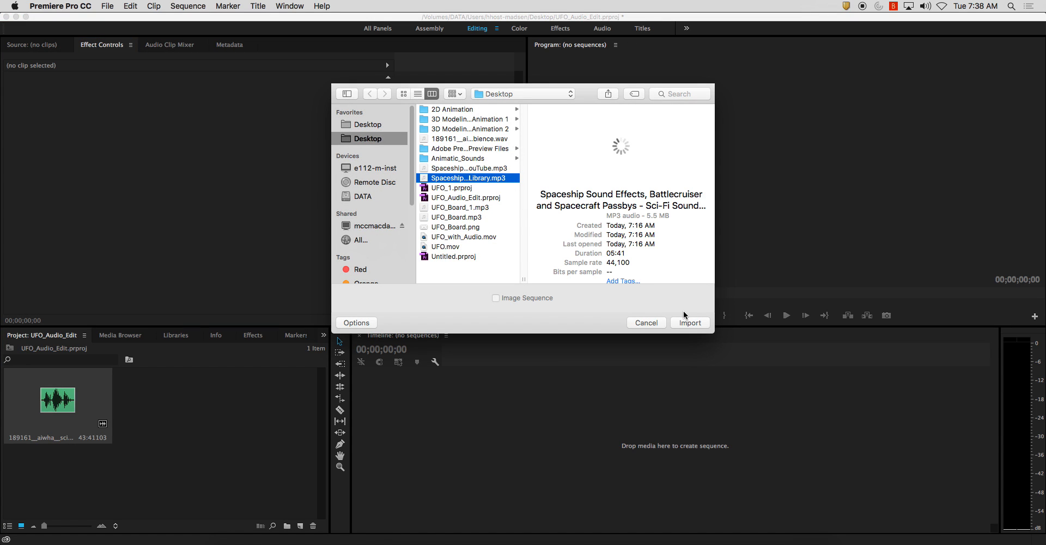
click(698, 323)
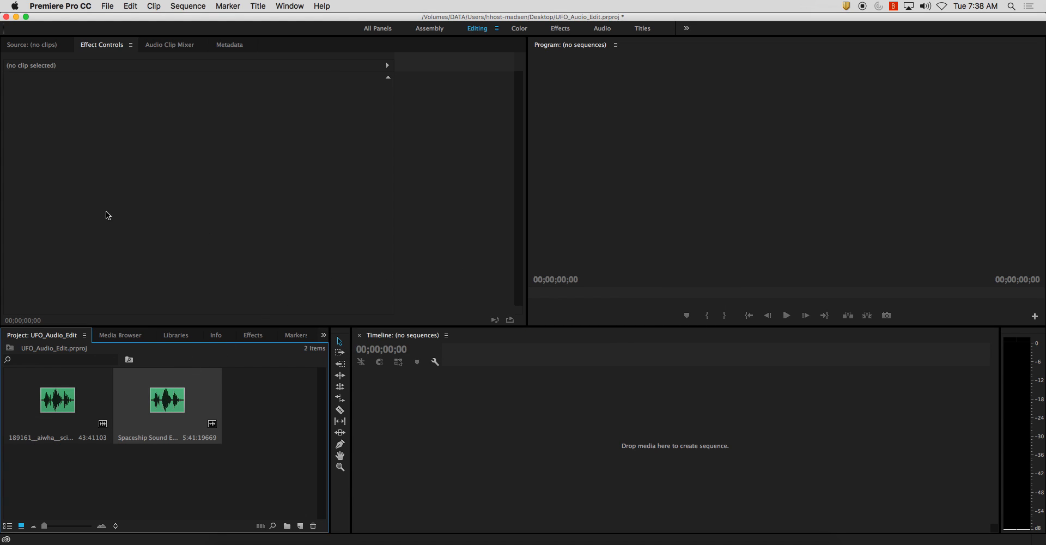
Import UFO_with_Audio.mov from the desktop and create a sequence from it in the timeline.
key(super+i)
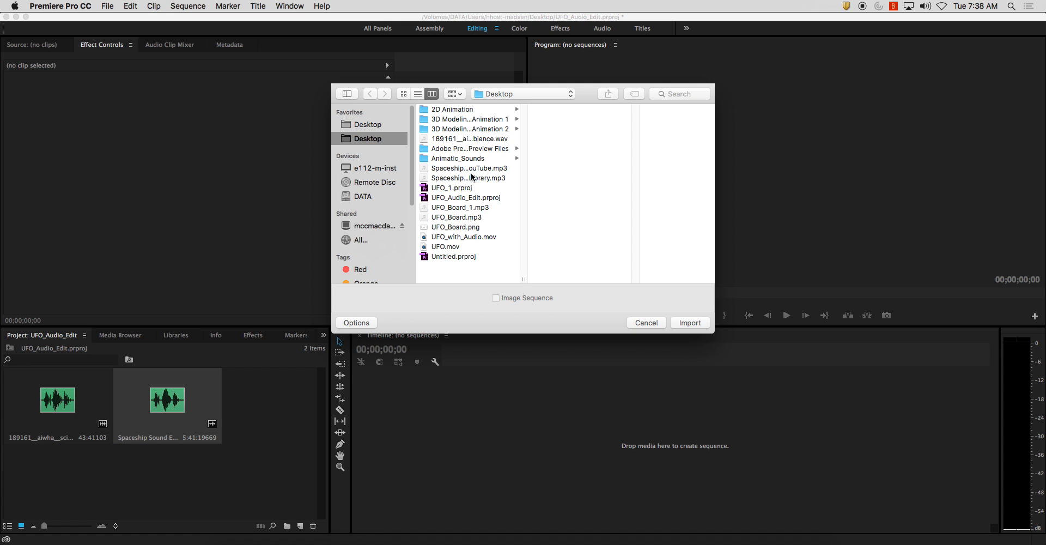
click(455, 237)
click(701, 323)
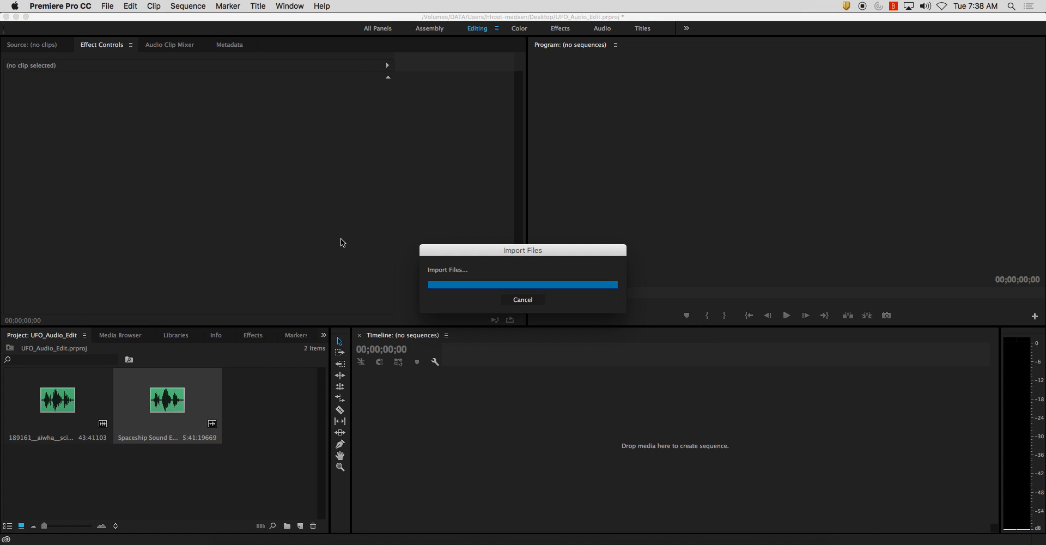
drag(268, 389, 415, 434)
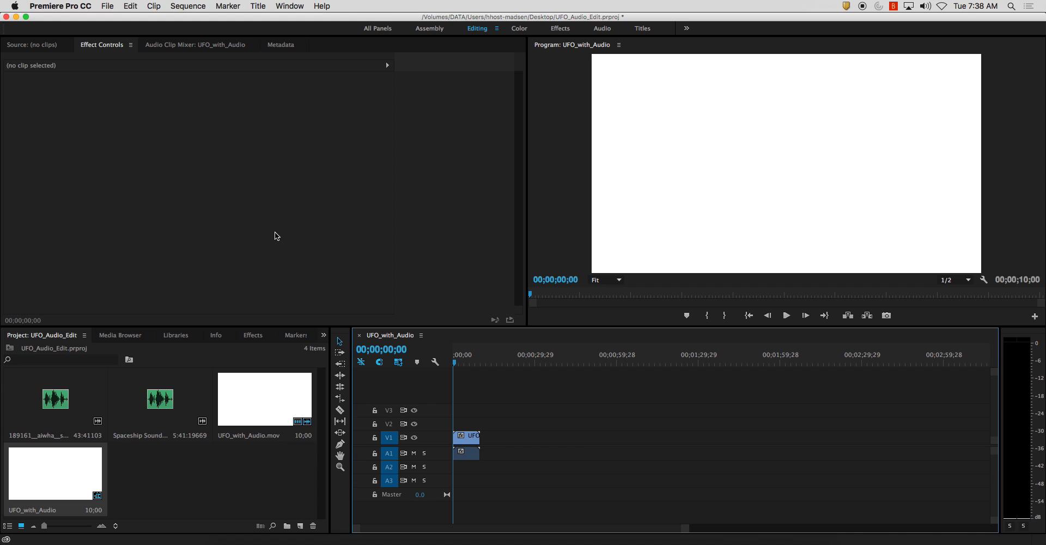
Import UFO_Board.png and place it on track V1 directly after the UFO_with_Audio clip.
key(super+i)
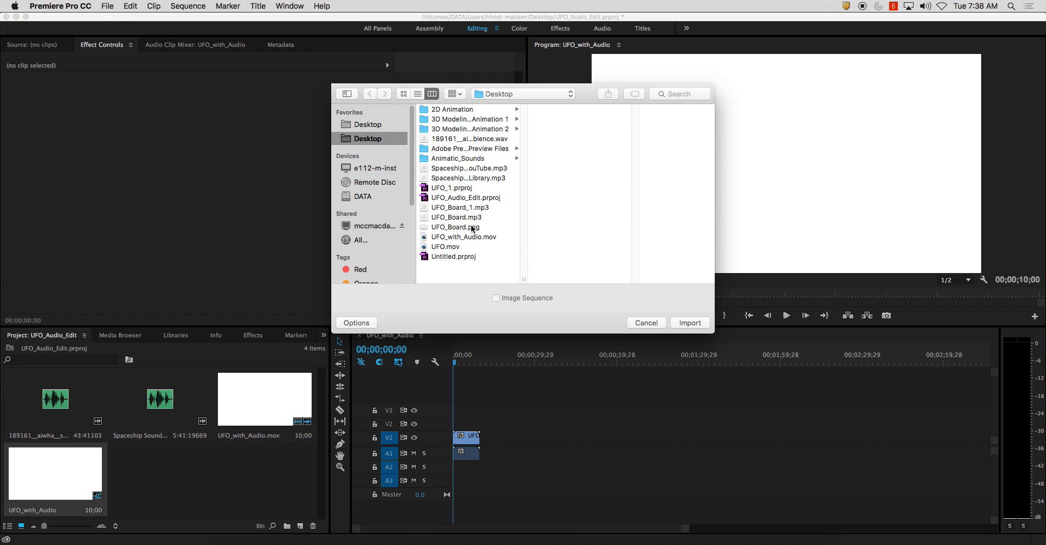
click(475, 227)
click(689, 322)
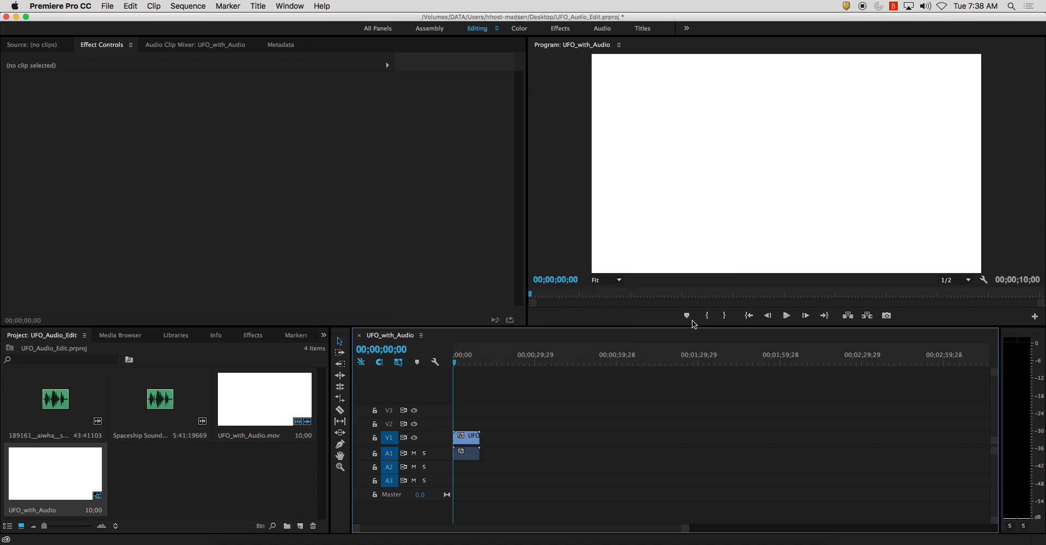
drag(149, 472, 480, 437)
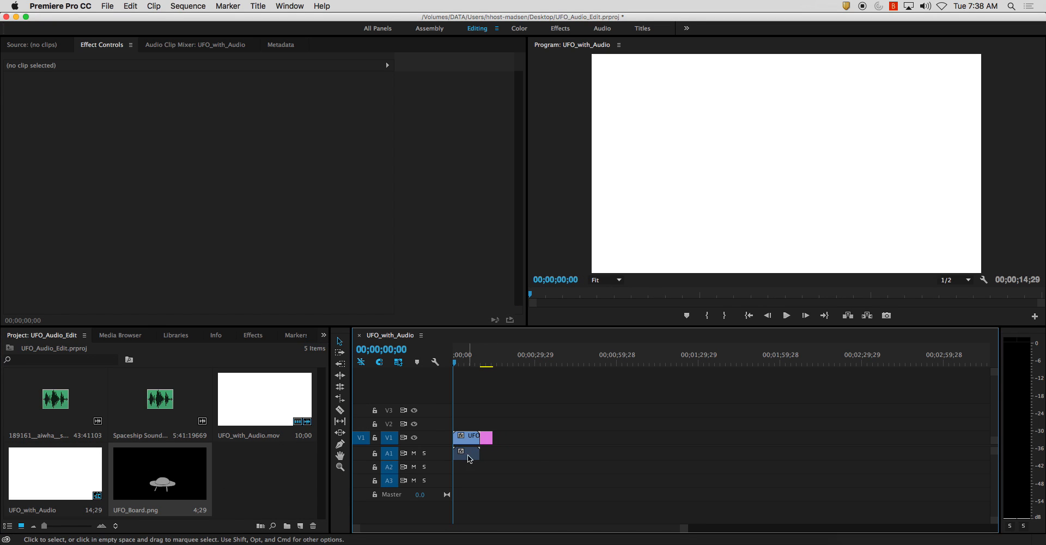
Unlink the UFO_with_Audio clip's video and audio, and delete its audio part from track A1.
click(459, 459)
right_click(467, 457)
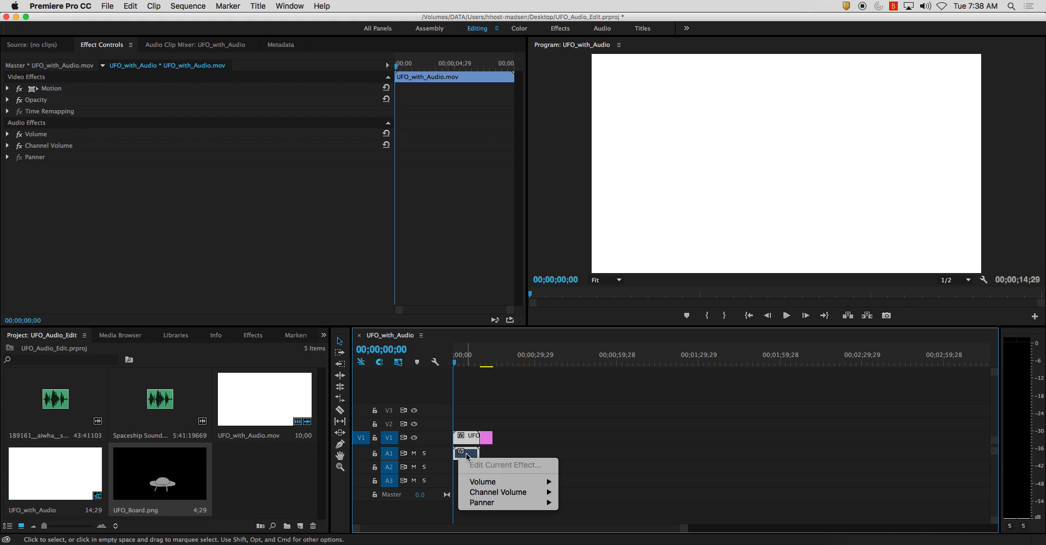
click(475, 416)
right_click(466, 441)
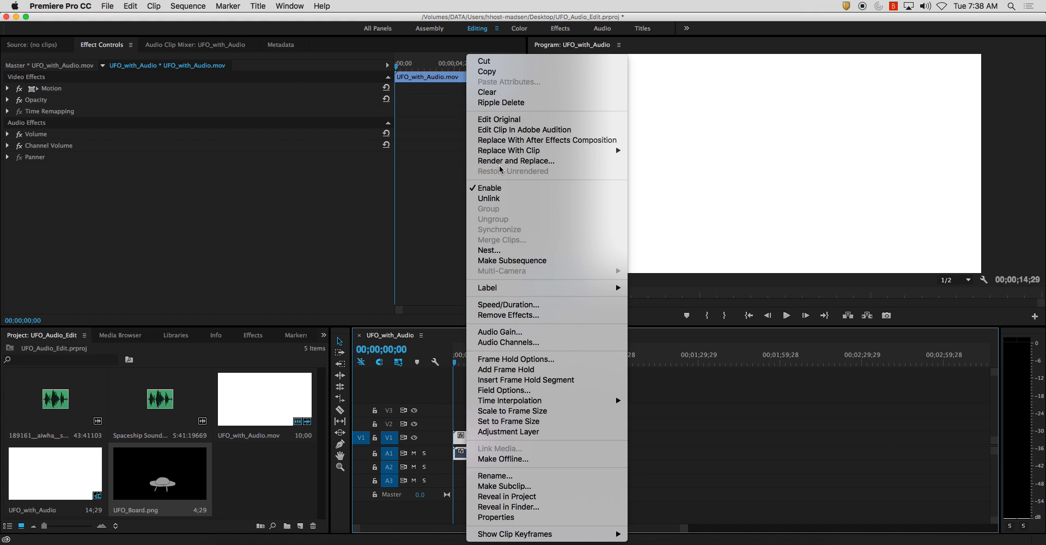
click(487, 200)
click(514, 429)
click(463, 458)
key(Delete)
click(245, 472)
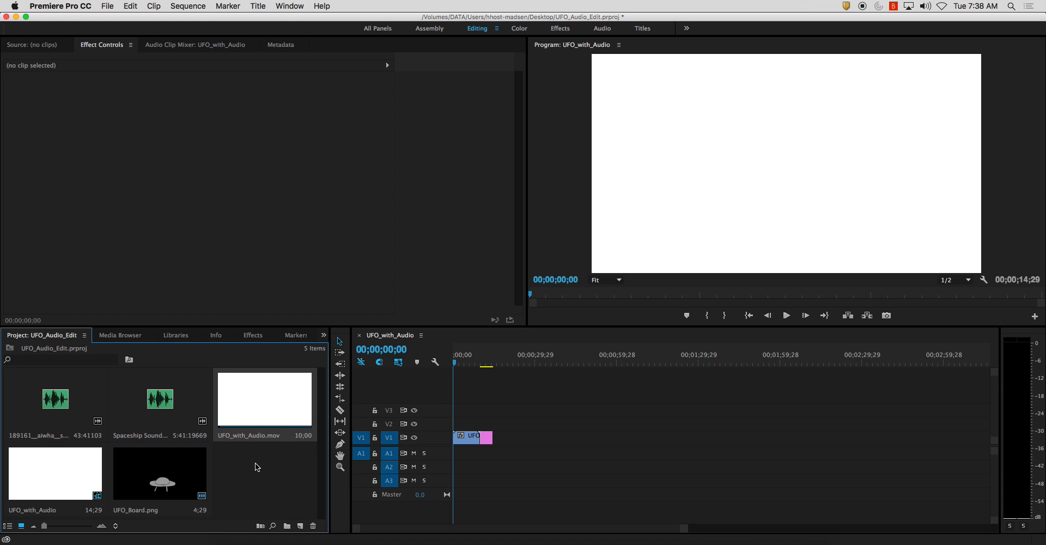
Place the aiwha ambience audio at the start of track A1 and cut off everything past the end of the UFO video clip.
drag(76, 422, 458, 452)
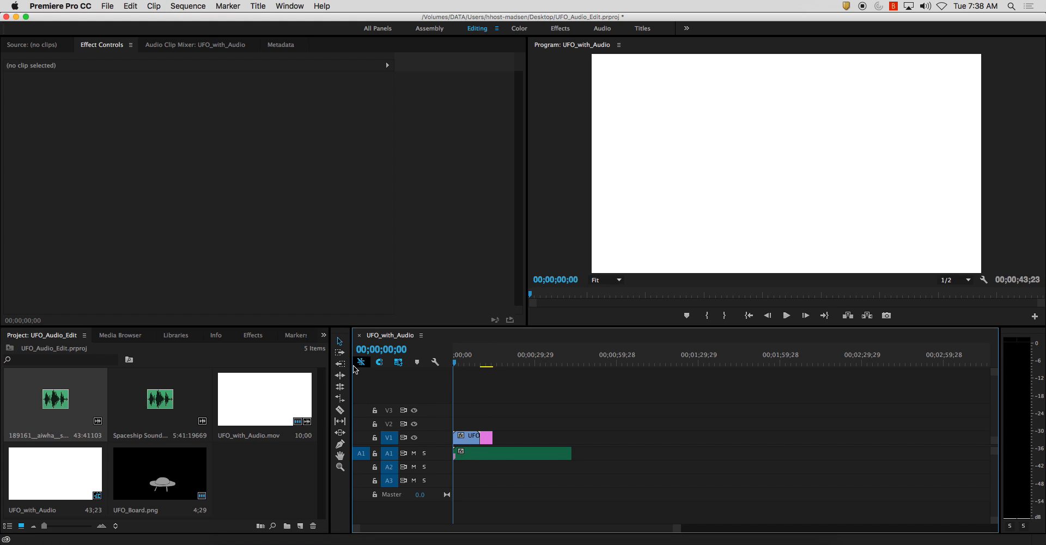
click(340, 411)
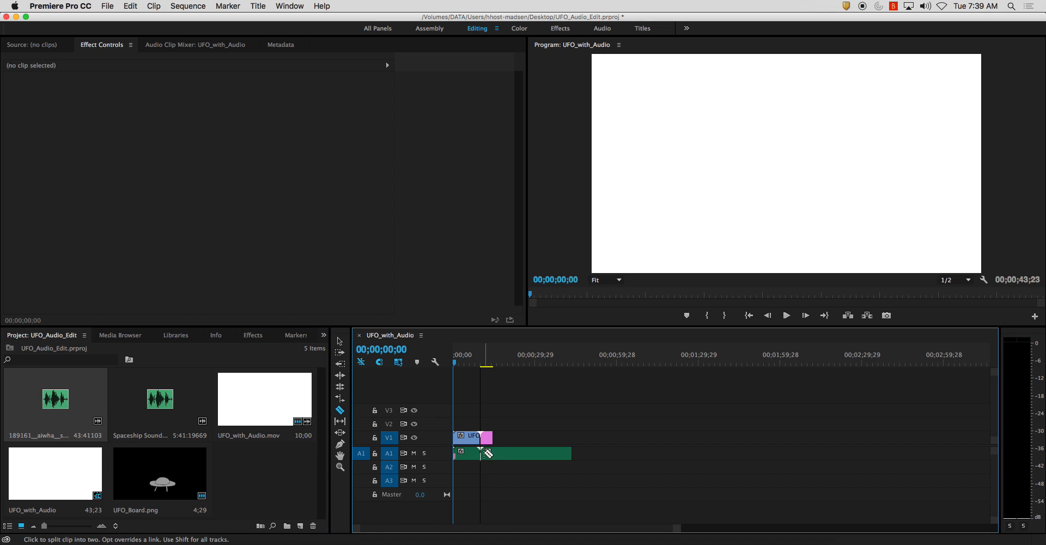
click(481, 452)
key(v)
click(540, 454)
key(Delete)
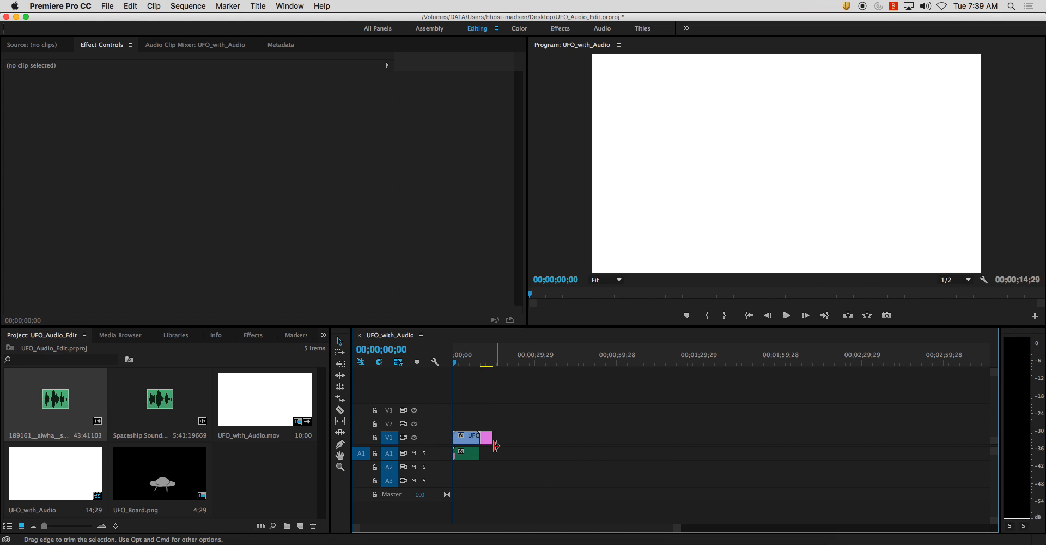
Import SpaceBalls.mp3 from the Animatic_Sounds folder and place it on track A1 directly after the ambience clip.
key(super+i)
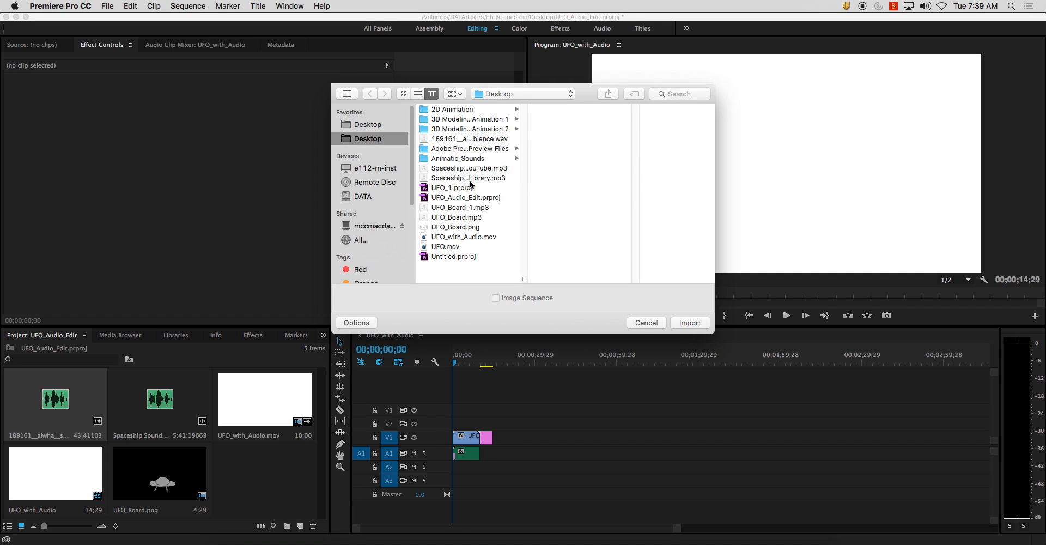
click(461, 159)
click(556, 139)
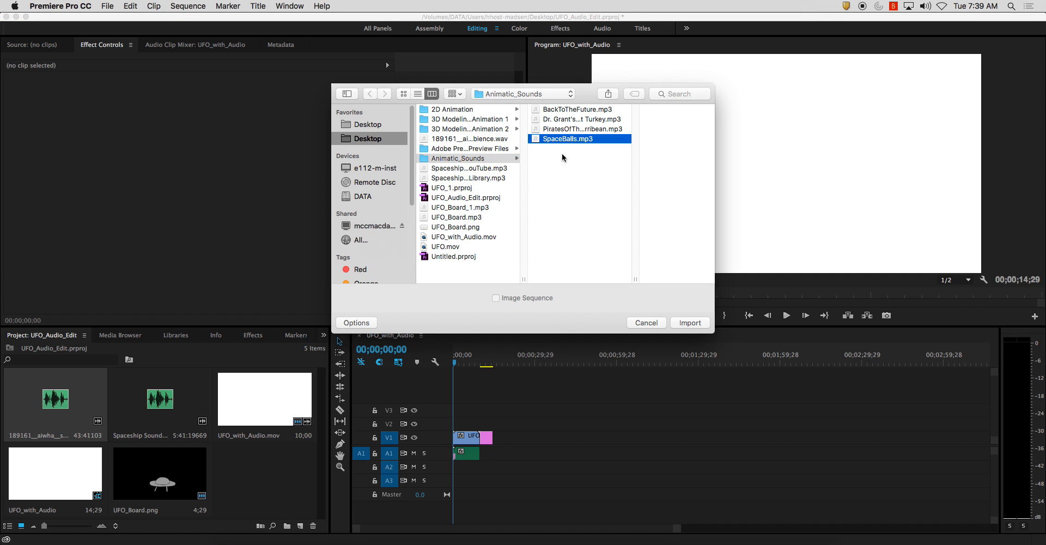
click(681, 322)
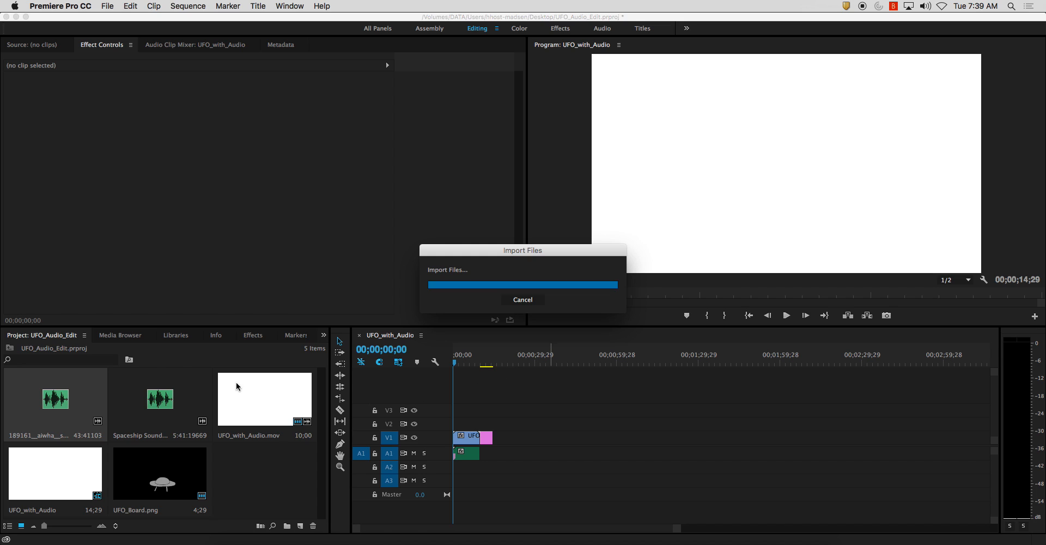
drag(251, 480, 506, 457)
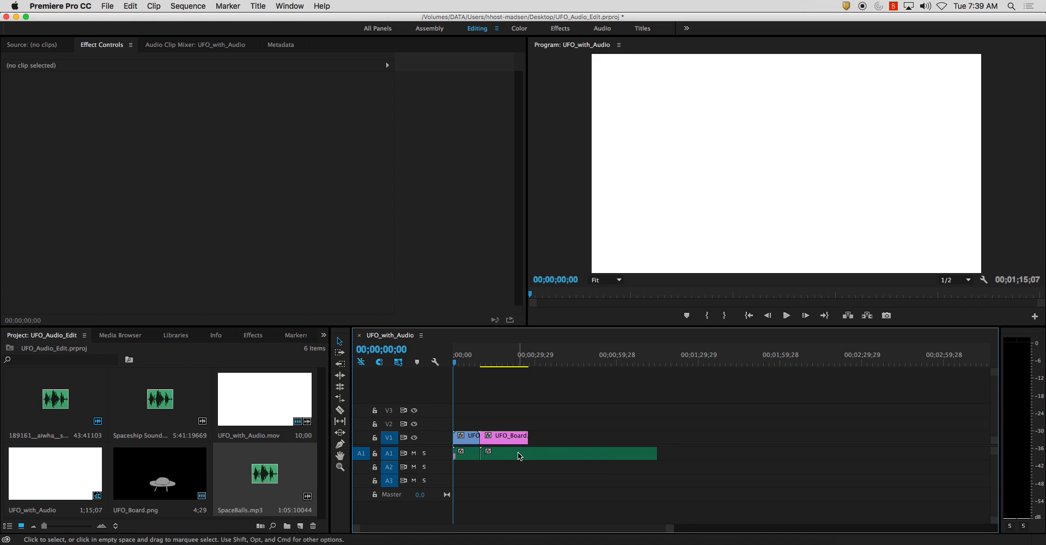
Cut off the SpaceBalls clip on track A1 past the end of UFO_Board.png and trim its end back to partway through the image.
click(577, 457)
click(340, 410)
click(529, 453)
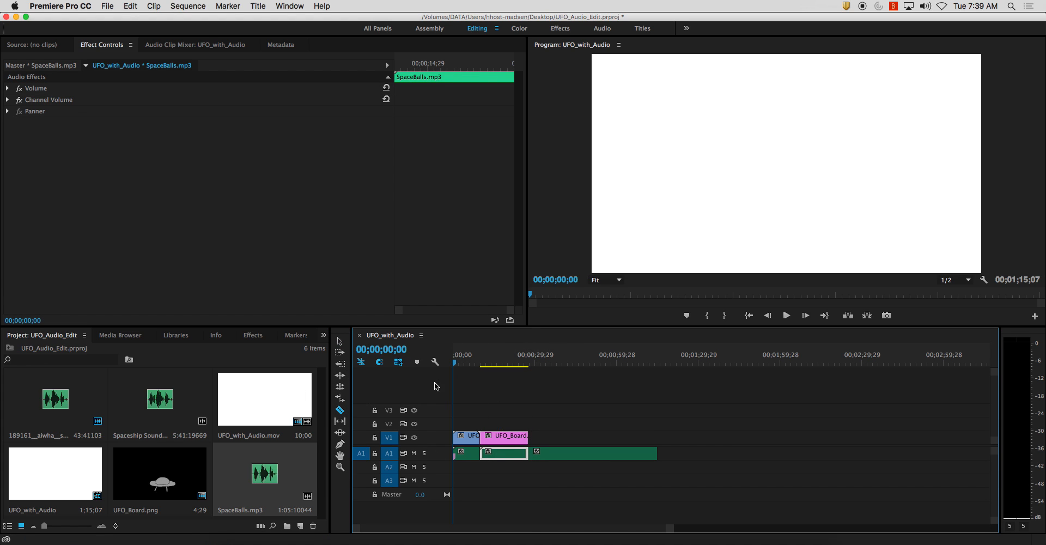
click(344, 342)
click(565, 455)
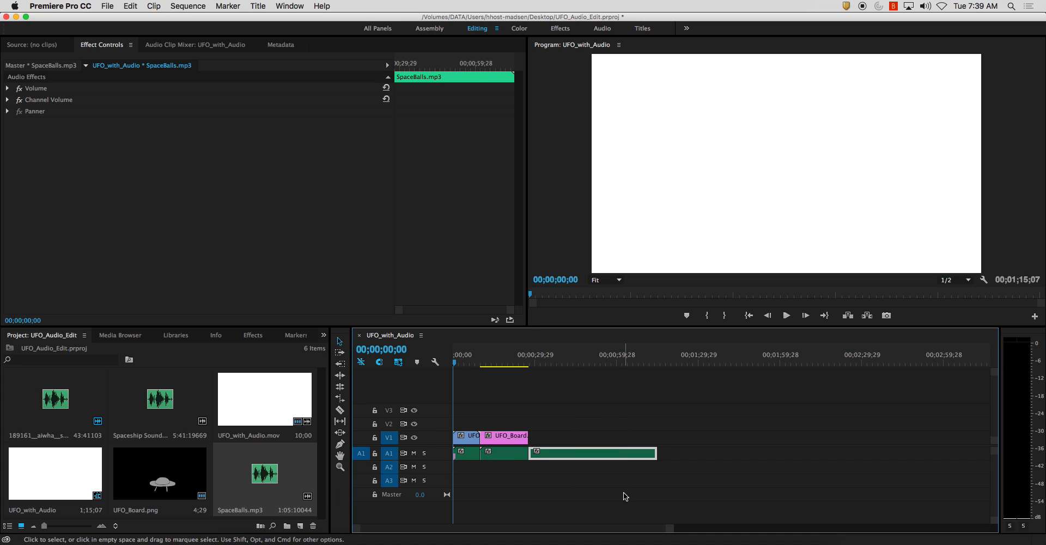
key(Delete)
drag(528, 453, 497, 455)
Place the Spaceship Sound Effects audio at the start of track A2 and trim its end to match the end of UFO_Board.png.
drag(174, 408, 459, 471)
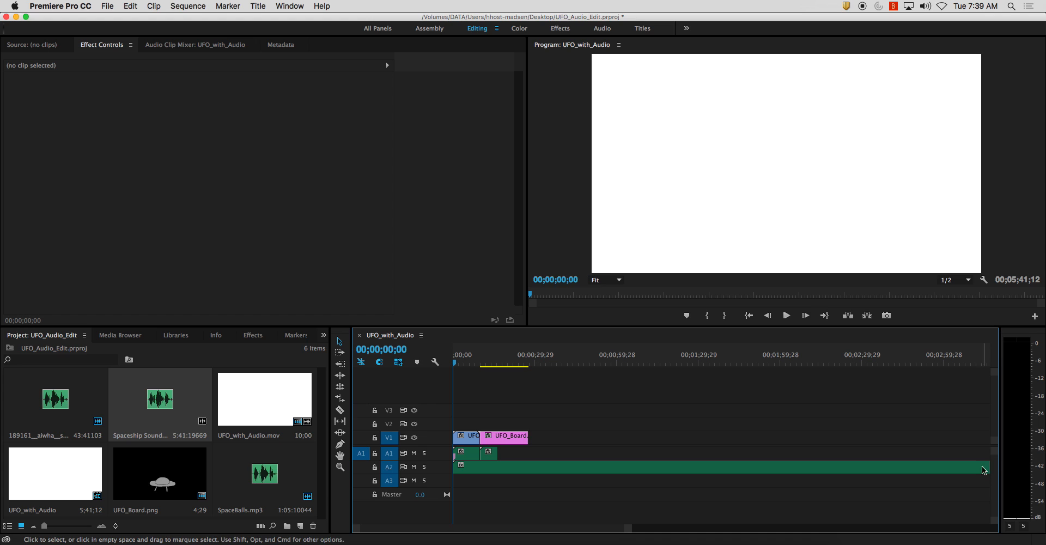
drag(630, 532, 922, 523)
drag(797, 467, 480, 468)
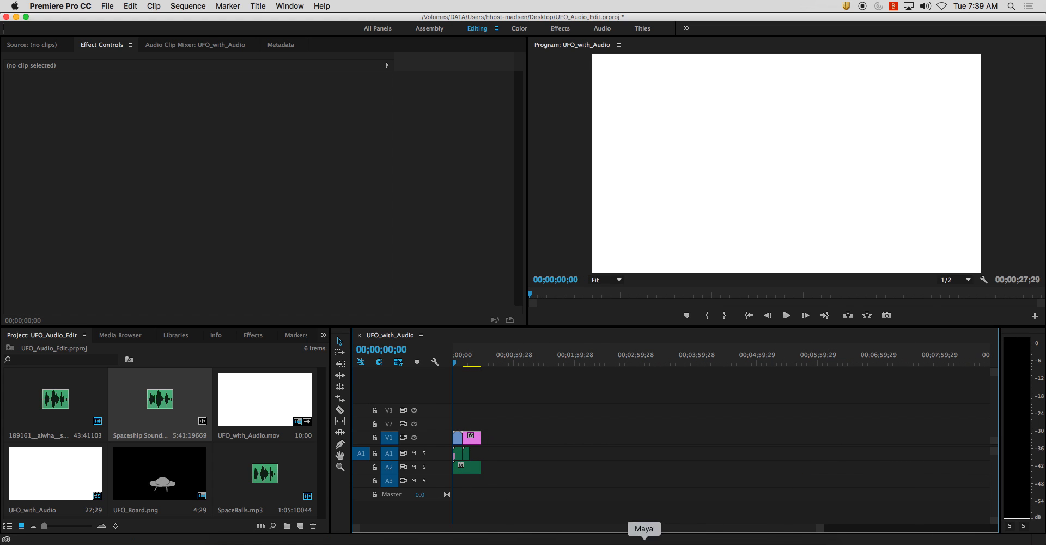
drag(821, 531, 663, 521)
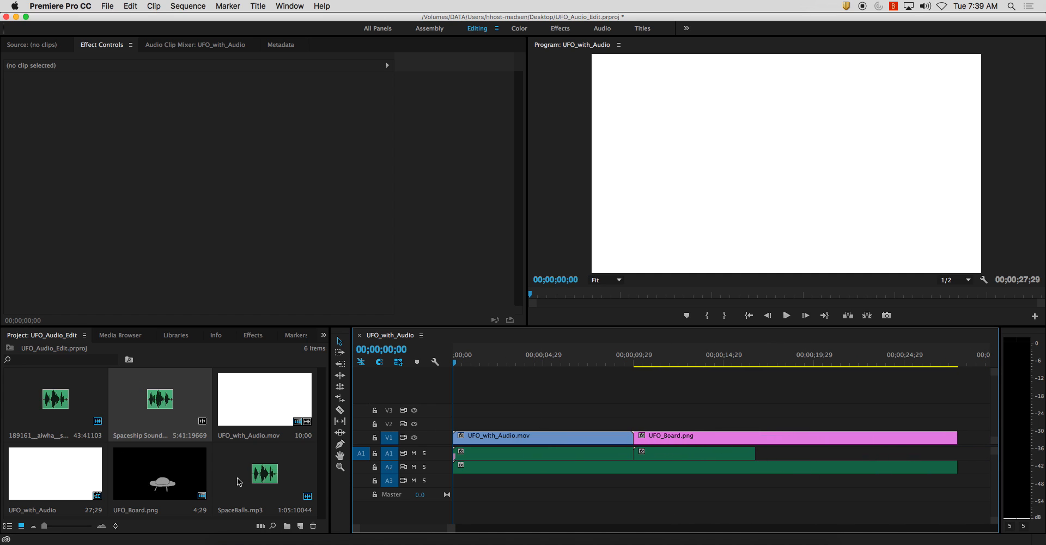
Extend the SpaceBalls clip on track A1 to the end of UFO_Board.png and preview the sequence past the cut.
click(645, 457)
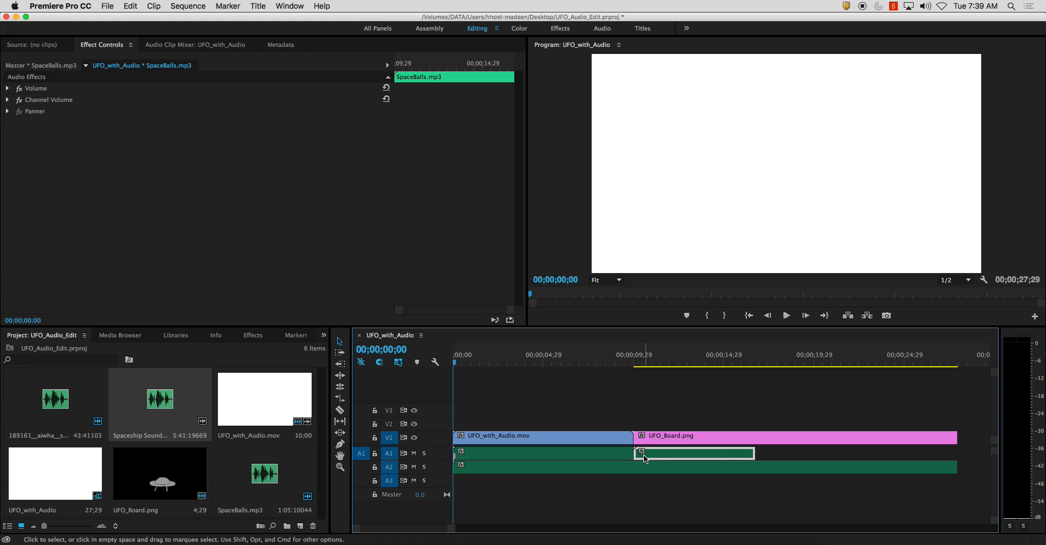
click(590, 453)
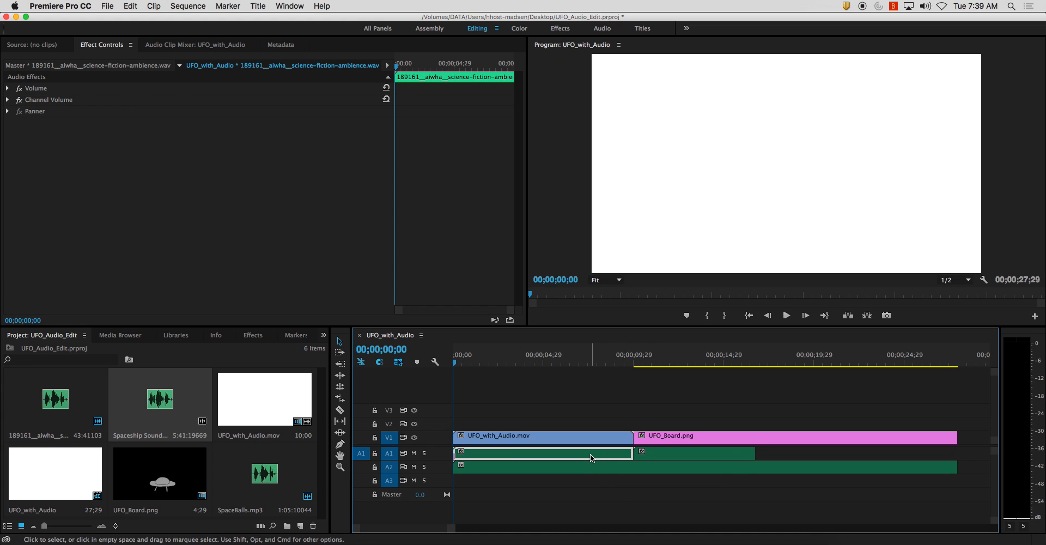
drag(755, 453, 957, 451)
click(500, 359)
drag(500, 360, 649, 405)
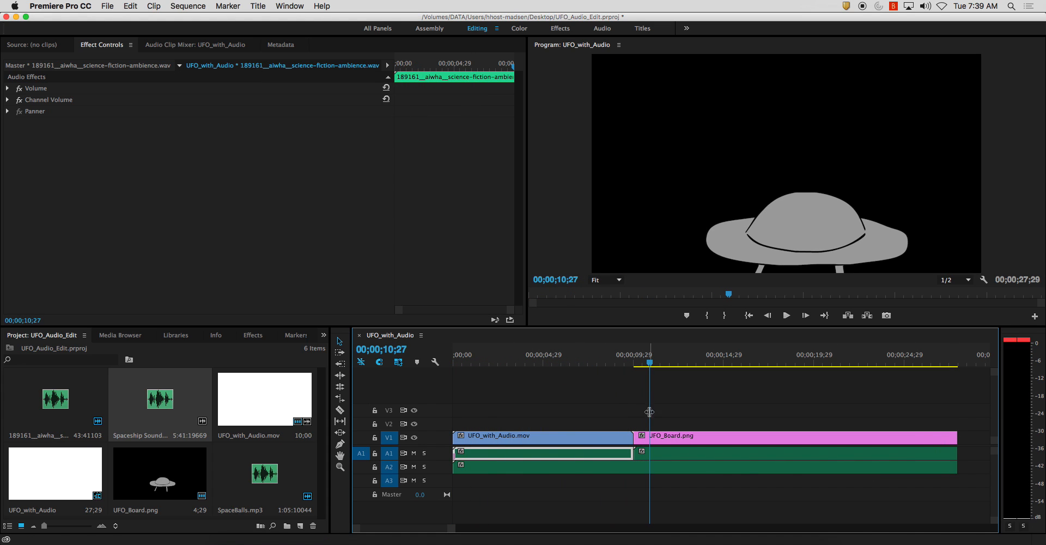
Apply an Exponential Fade audio crossfade to the start of the SpaceBalls clip on track A1.
click(635, 467)
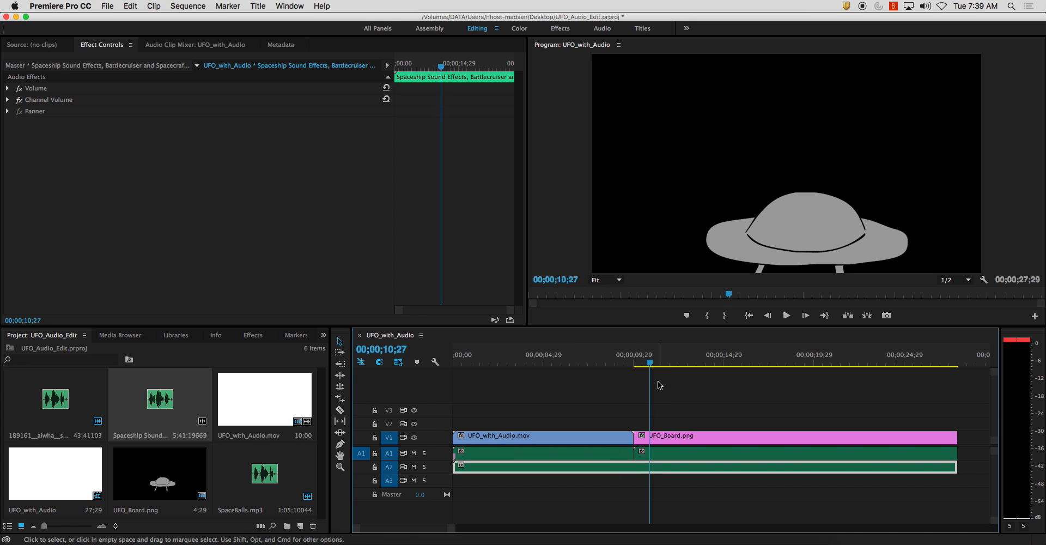
click(638, 452)
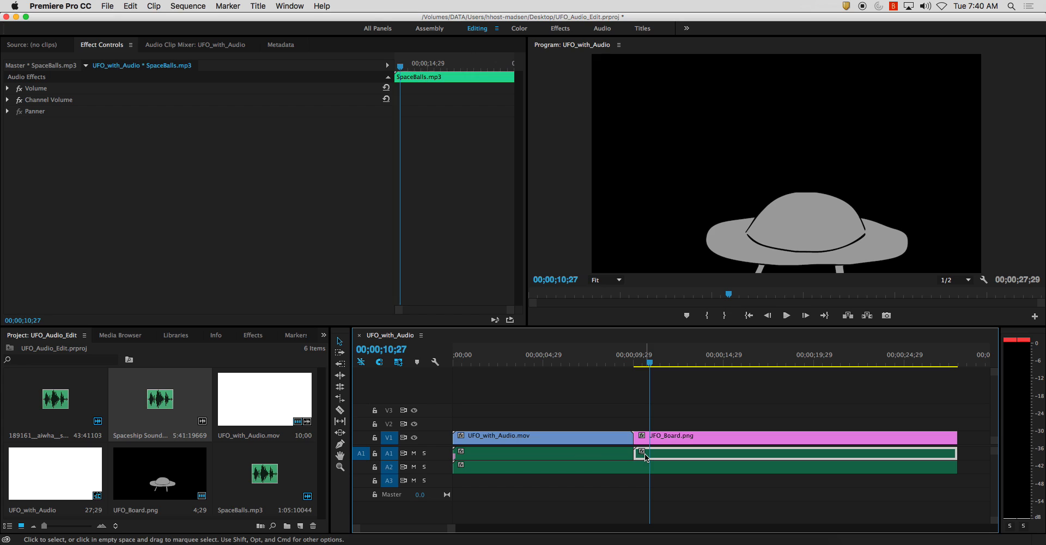
click(252, 336)
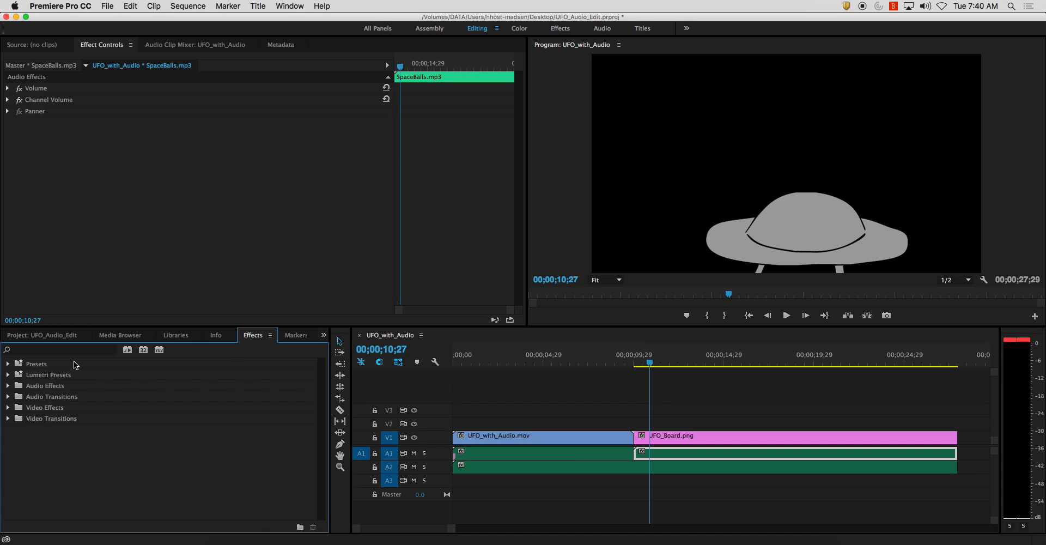
click(8, 396)
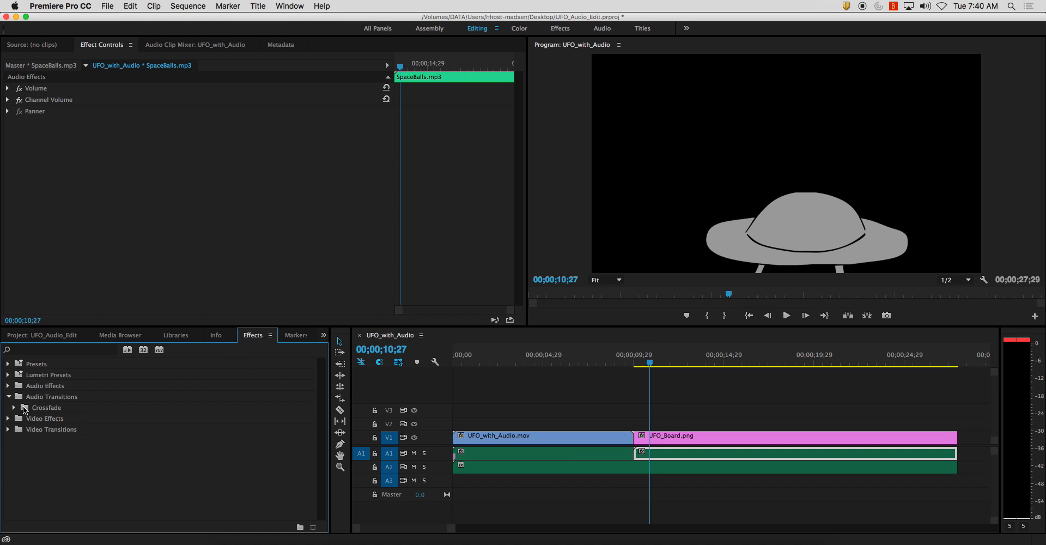
click(14, 408)
click(46, 440)
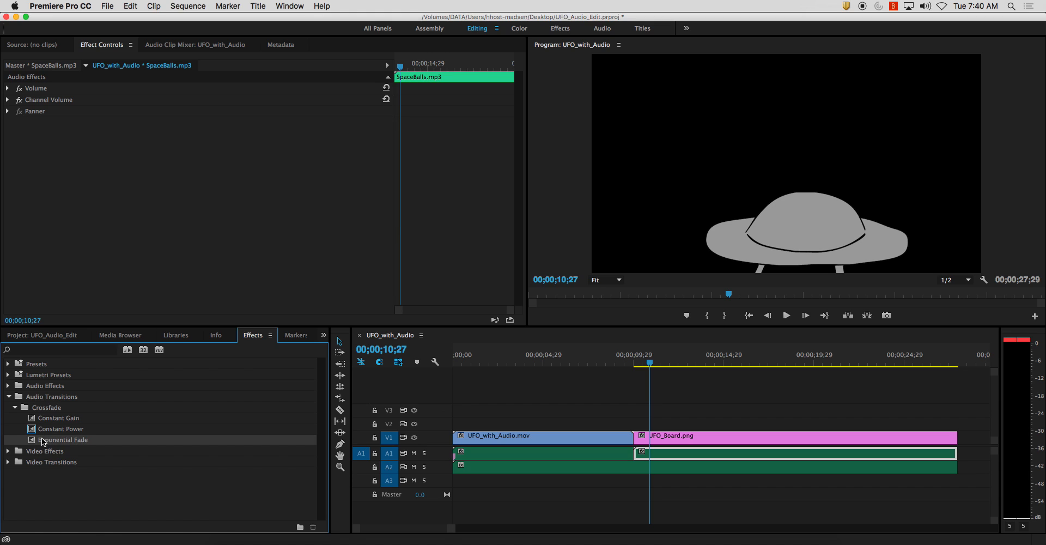
drag(44, 441, 646, 457)
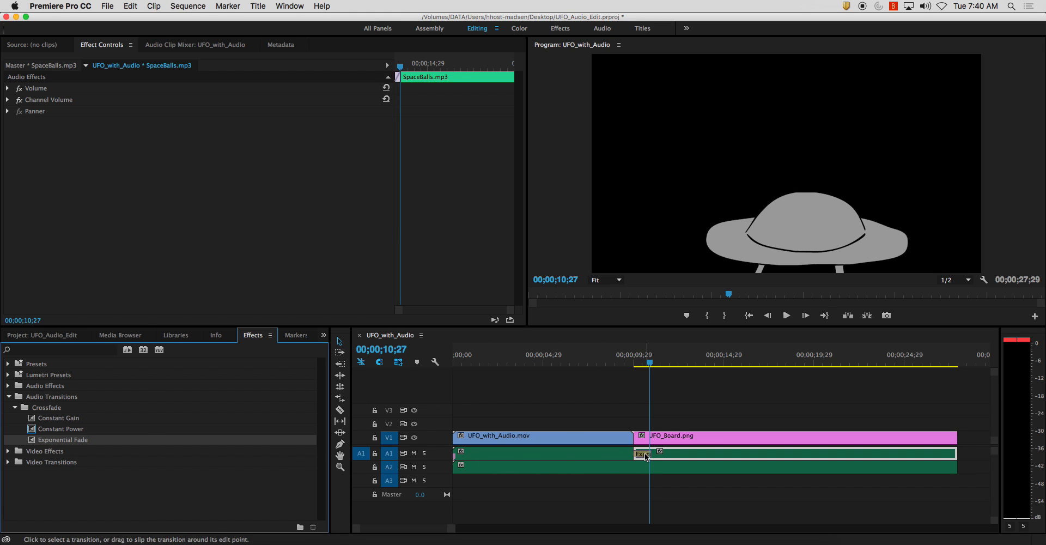
Align the Exponential Fade to Center at Cut and scrub through the sequence across the transition.
click(647, 458)
click(192, 103)
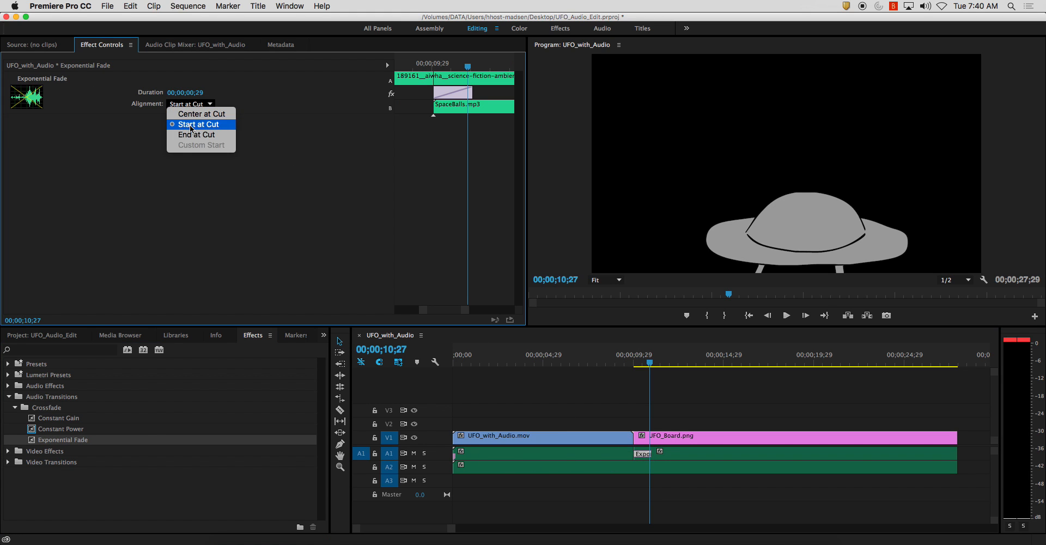
click(198, 114)
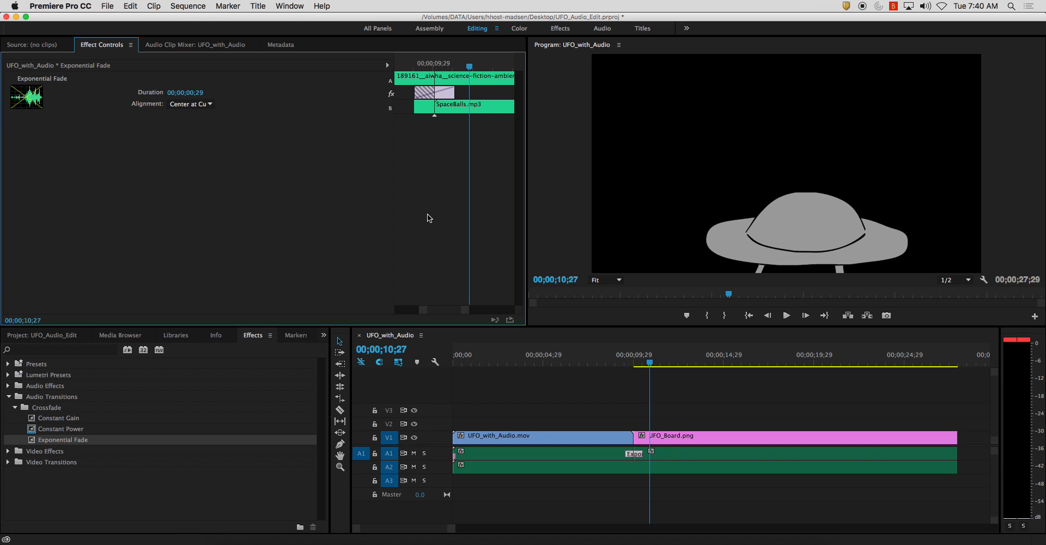
drag(648, 366, 494, 387)
Set the UFO_Board image's horizontal position to 633 and raise it until the whole saucer sits in the middle of the frame.
click(791, 239)
click(811, 230)
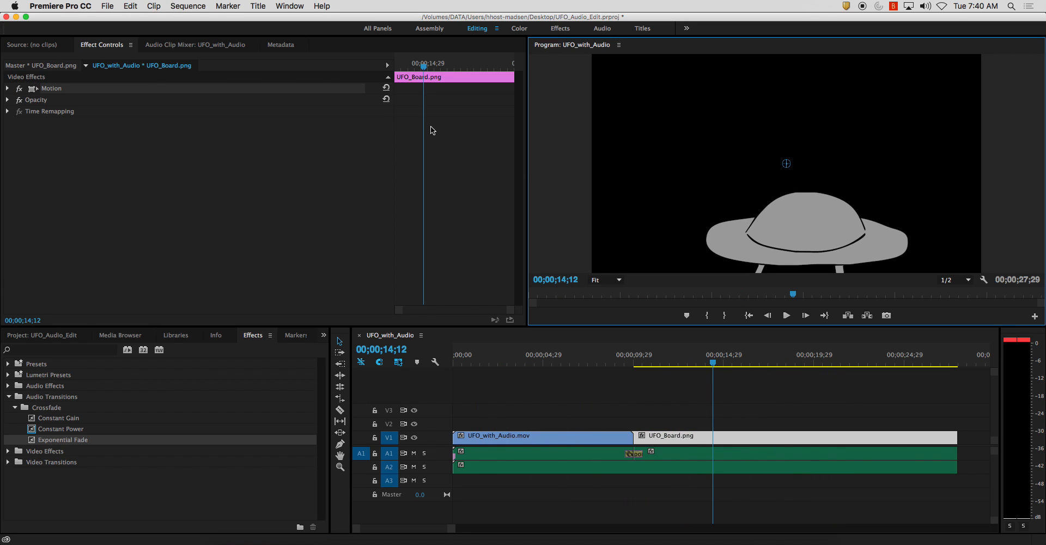
click(8, 88)
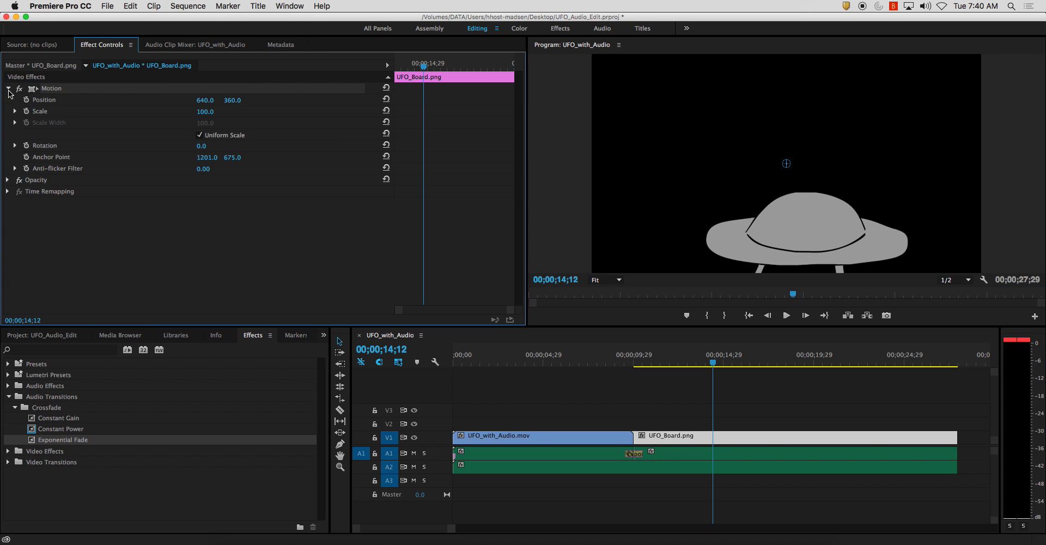
drag(206, 101, 101, 102)
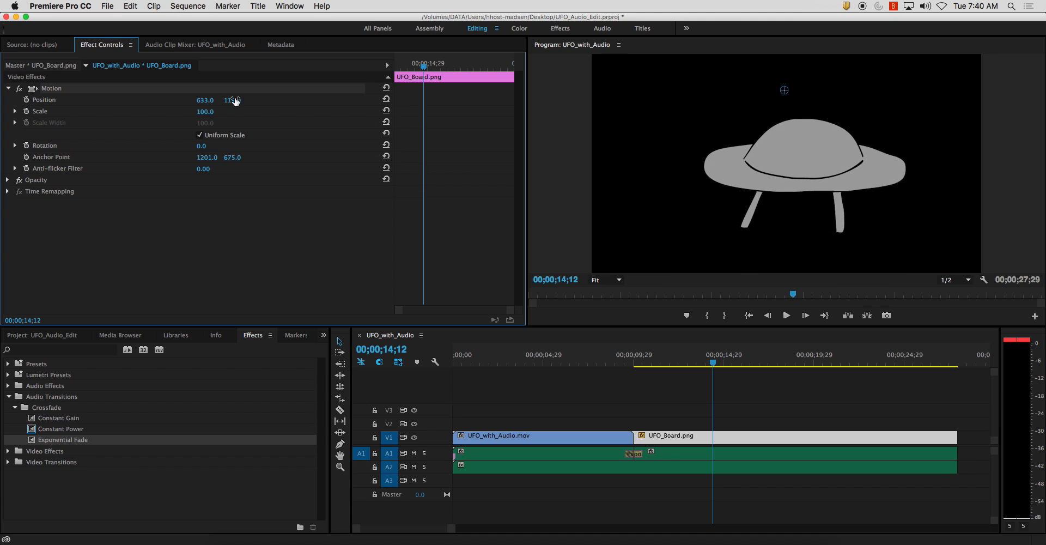
drag(713, 363, 681, 364)
click(573, 410)
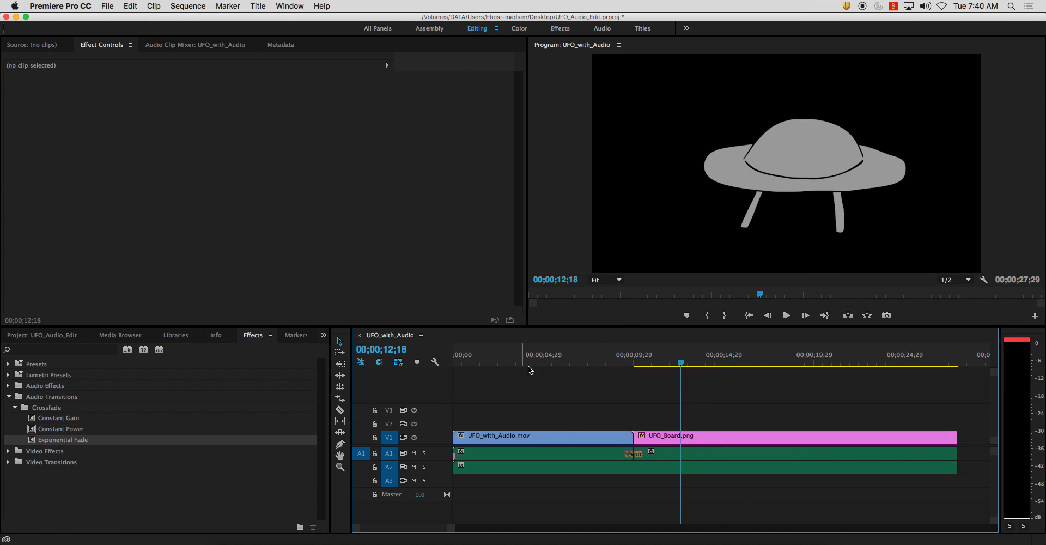
Select all clips in the sequence and open the media export settings.
drag(494, 391, 861, 542)
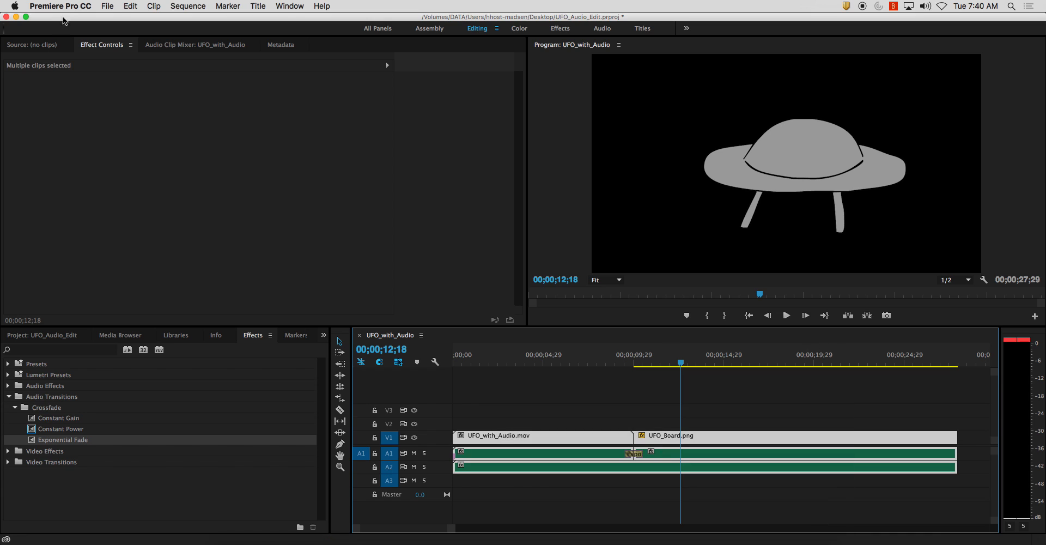
click(108, 6)
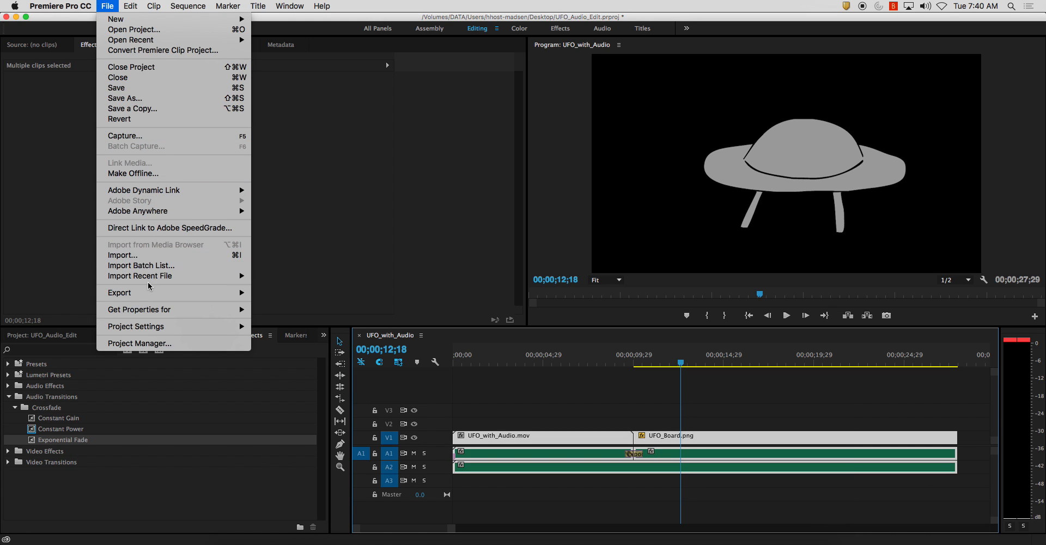
mouse_move(149, 296)
click(304, 289)
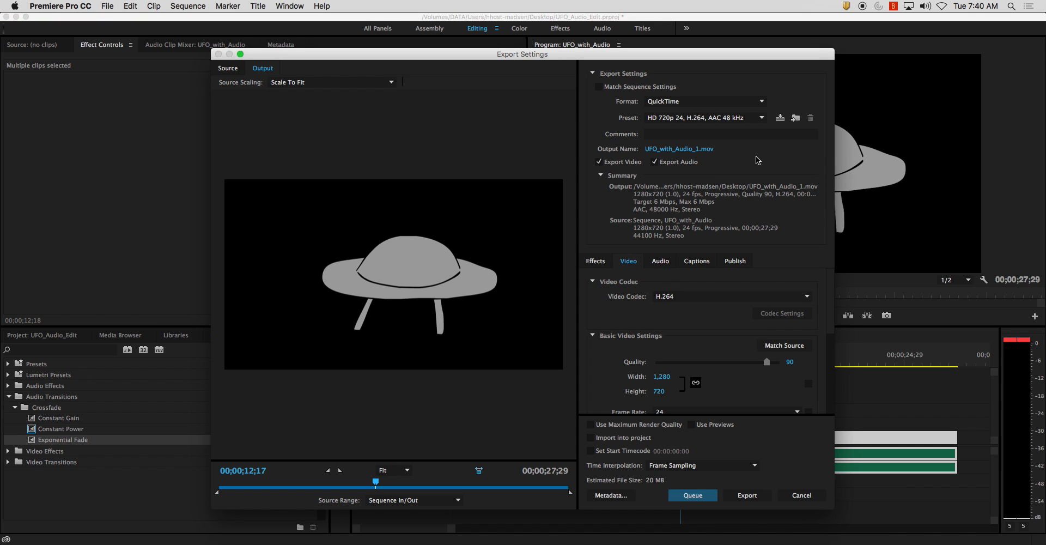
Set the export destination to UFO_with_Audio_1 on the Desktop in the Video Files (*.mov) file format.
click(707, 150)
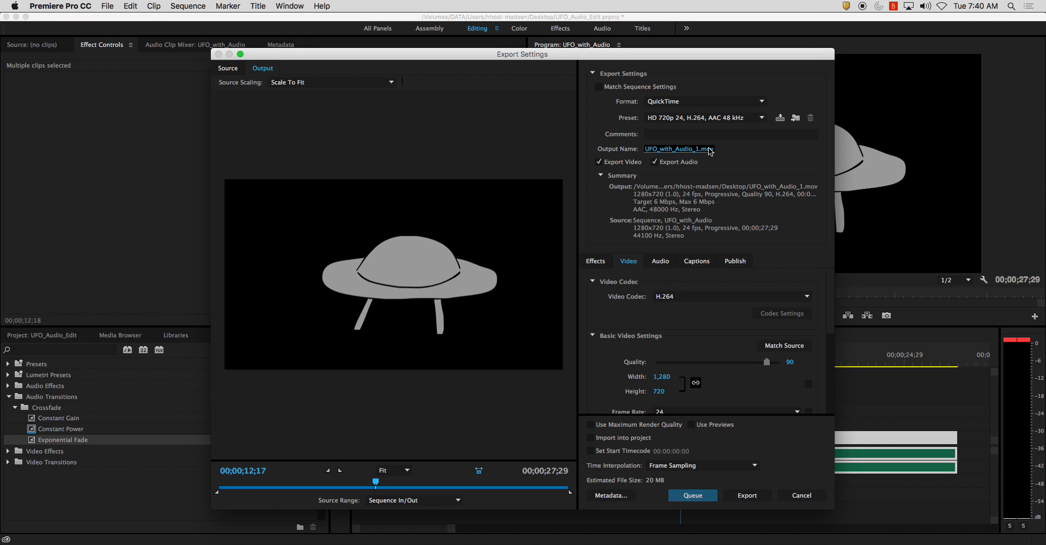
click(441, 115)
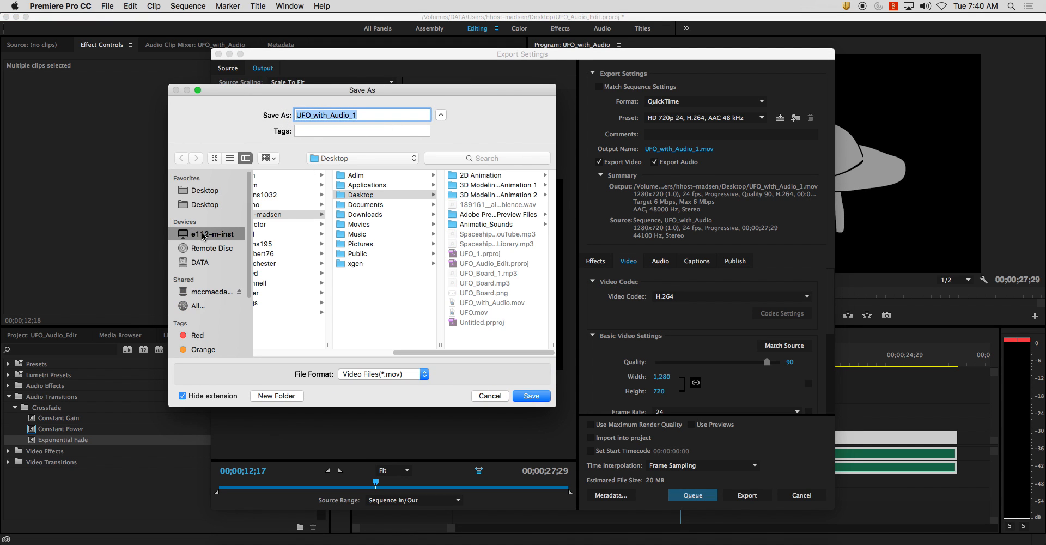
click(207, 203)
click(396, 376)
click(459, 373)
click(525, 396)
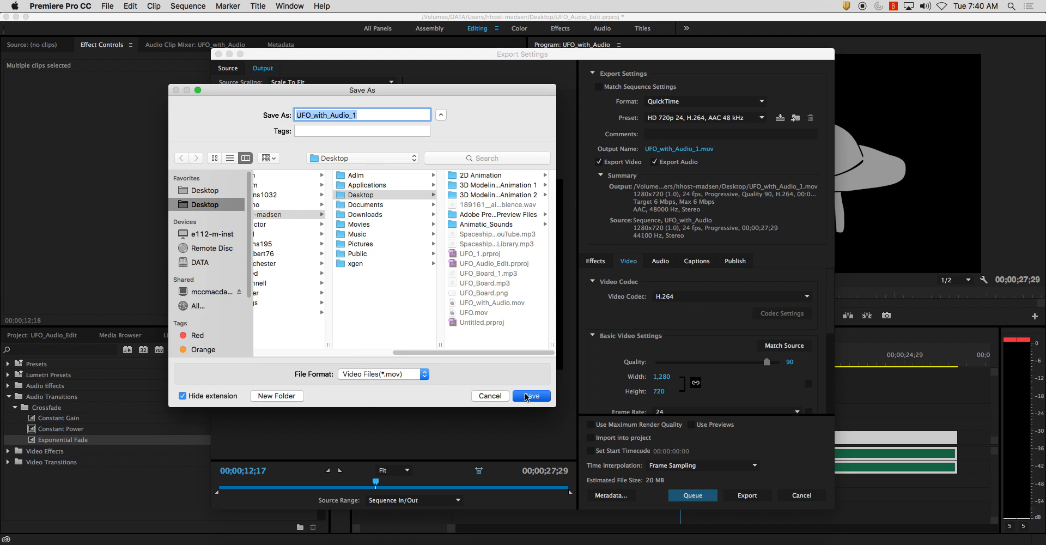
Set the export format to MP3 and check its quality presets, keeping MP3 128 kbps.
click(703, 101)
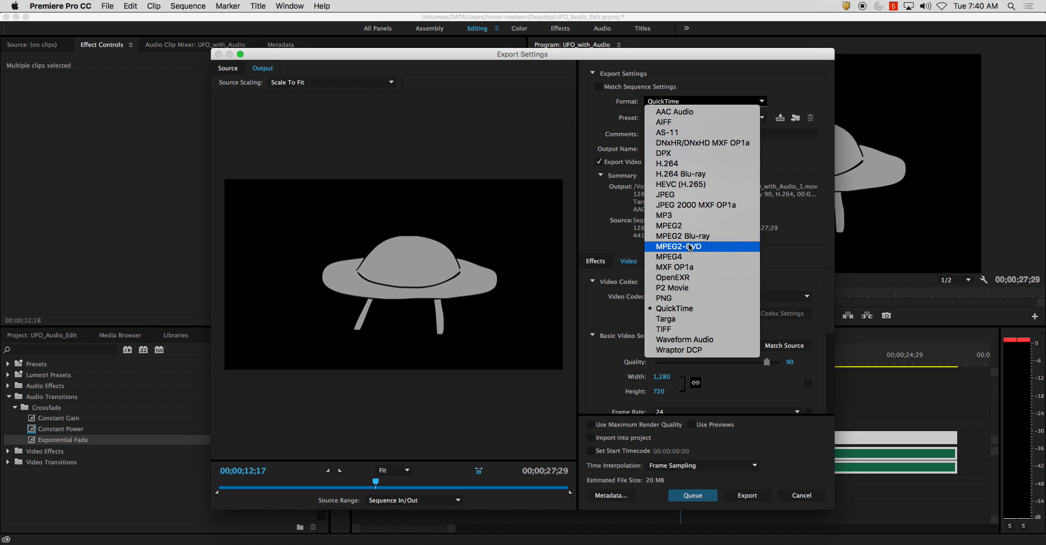
click(689, 217)
click(705, 118)
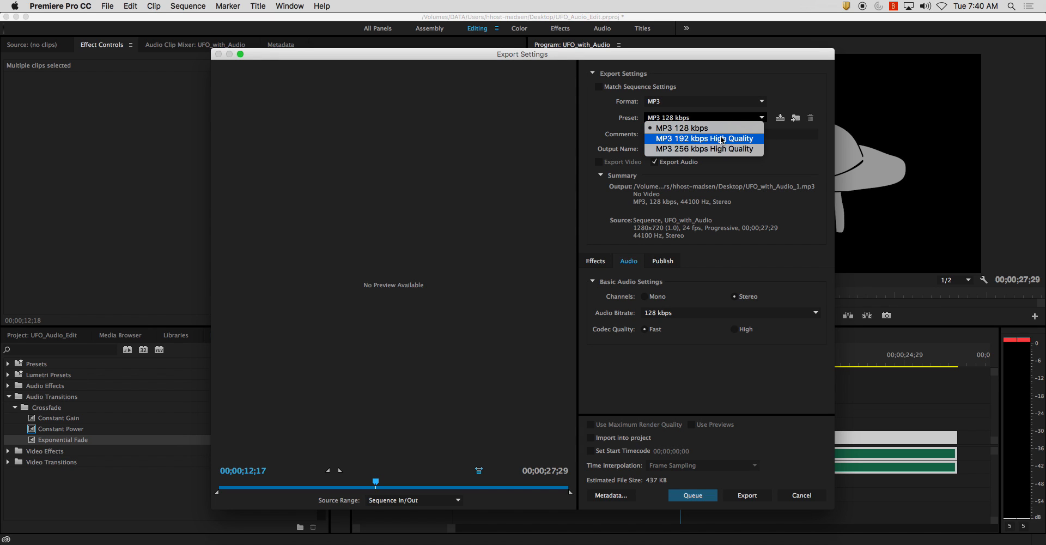
click(770, 103)
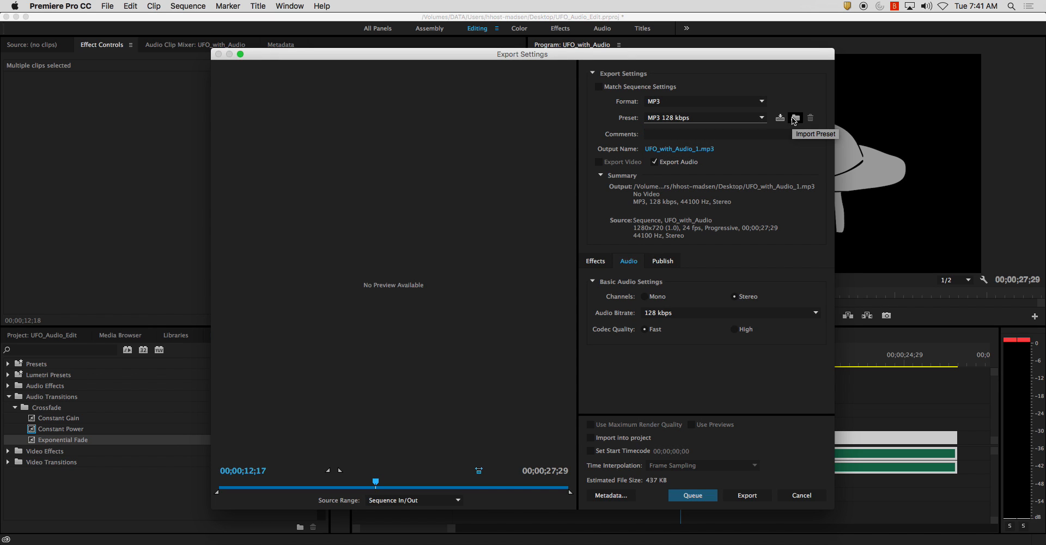
Rename the export output file to UFO_with_Audio_2 on the Desktop.
click(708, 148)
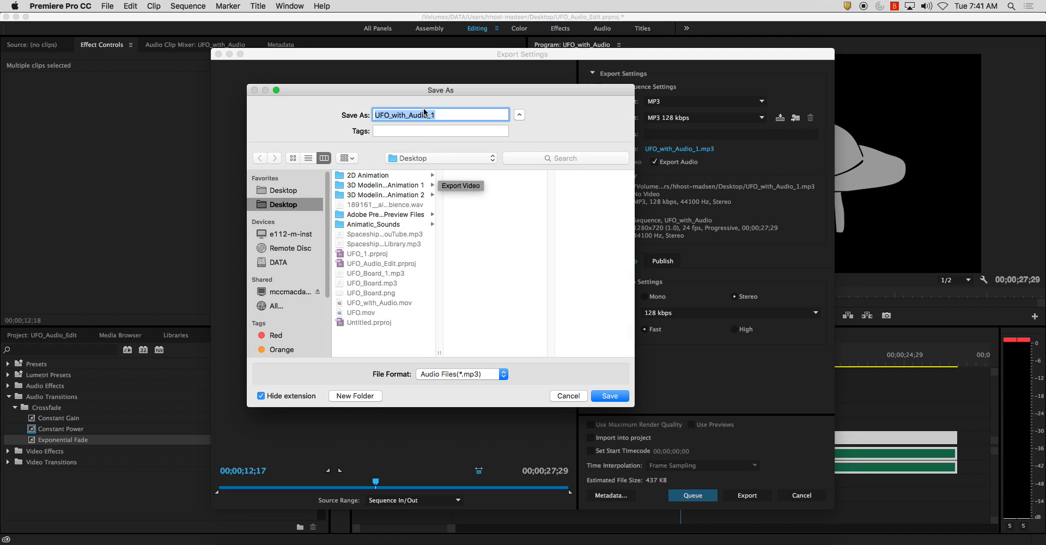
click(440, 113)
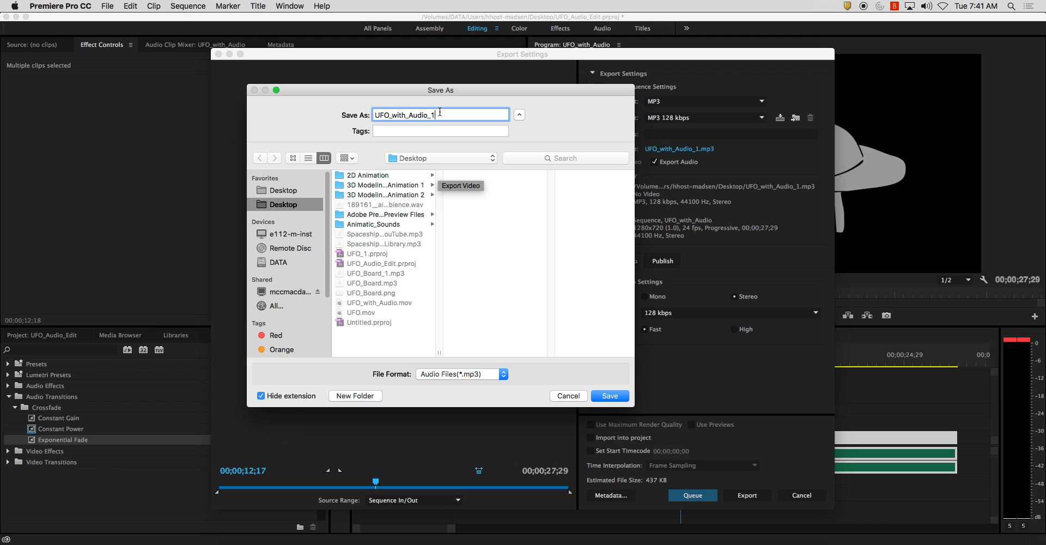
key(Return)
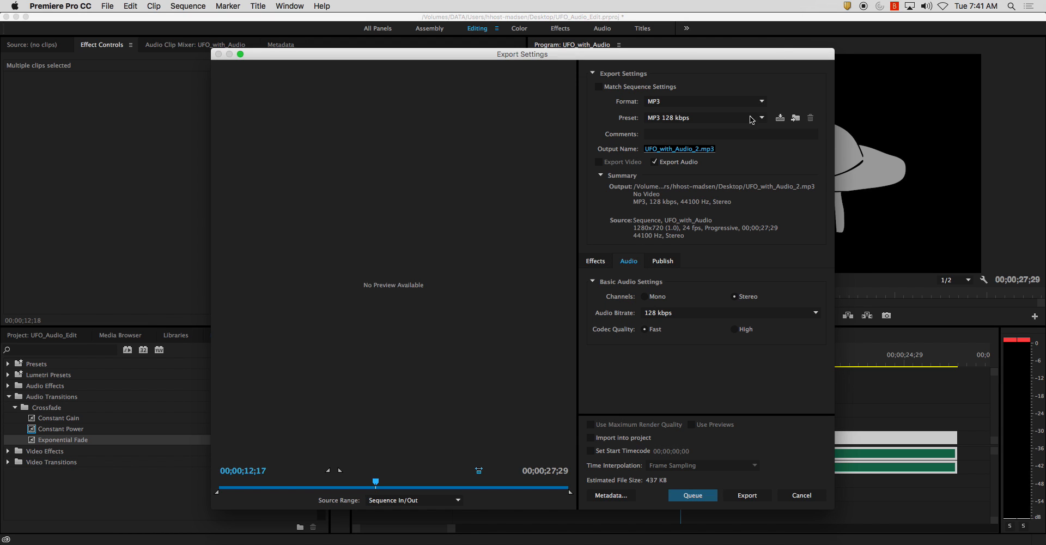
Set the export format back to QuickTime with both video and audio included in the export.
click(683, 101)
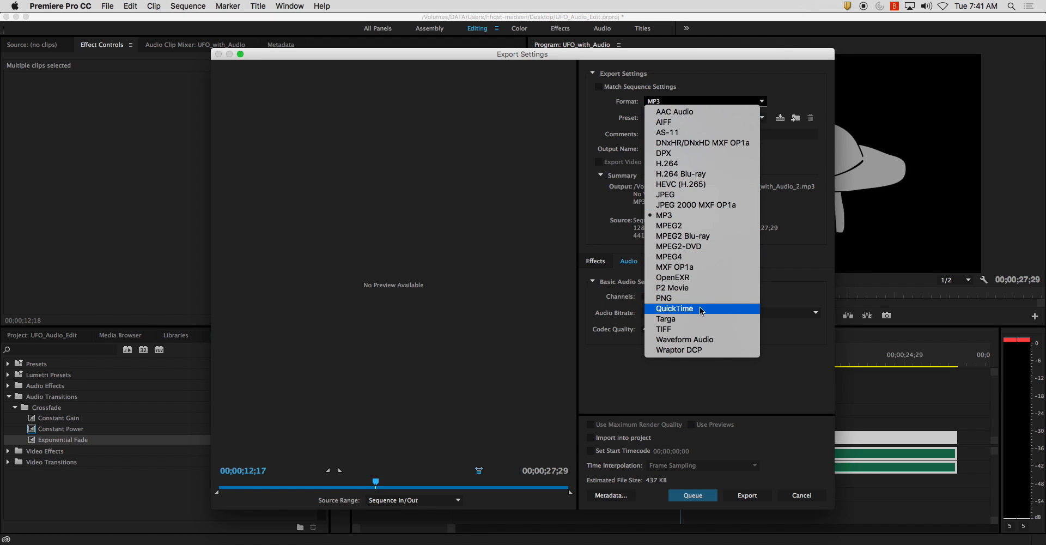
click(675, 308)
click(599, 162)
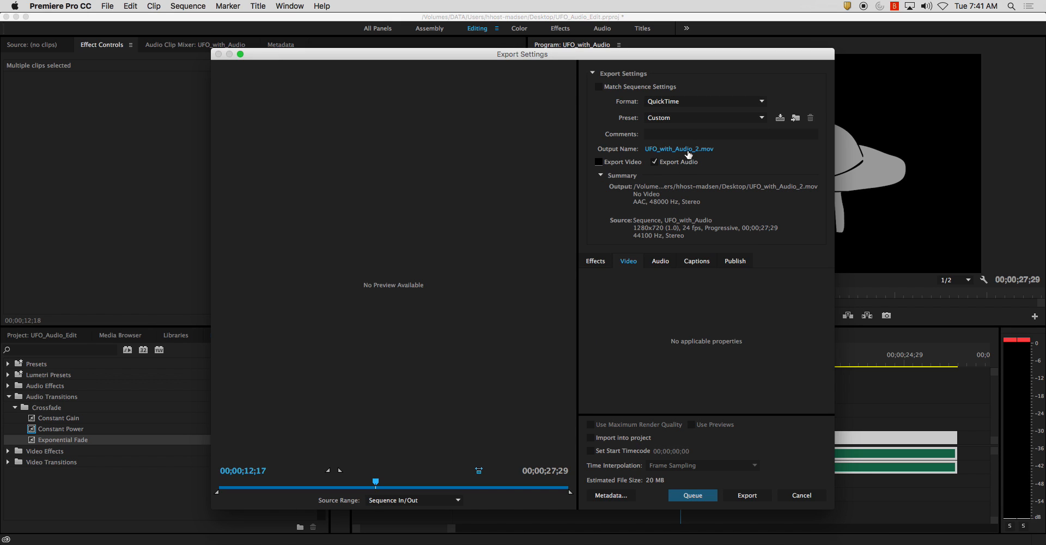
click(607, 161)
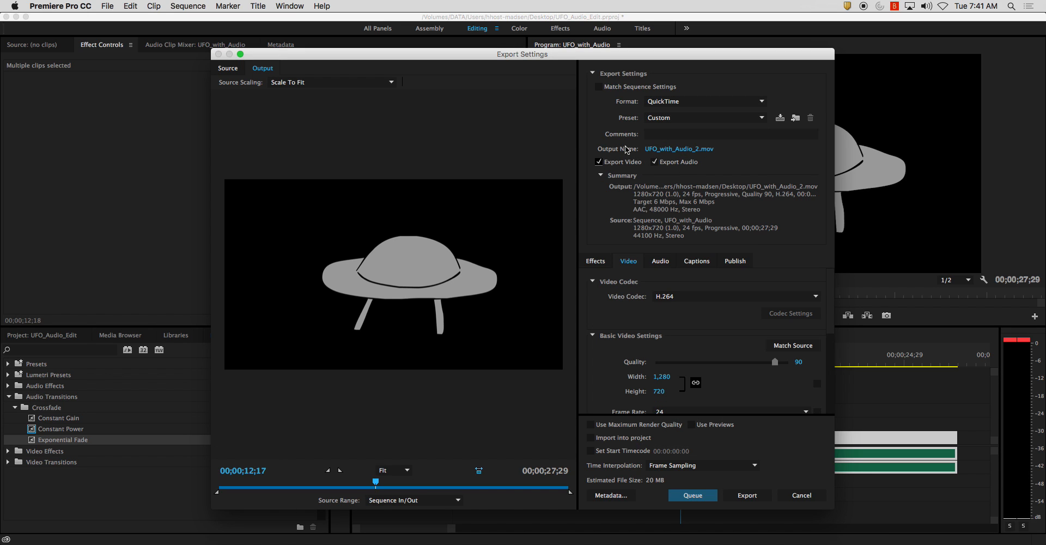
Set the export format to MP3, keep the 128 kbps audio bitrate, and export UFO_with_Audio_2.mp3.
click(684, 102)
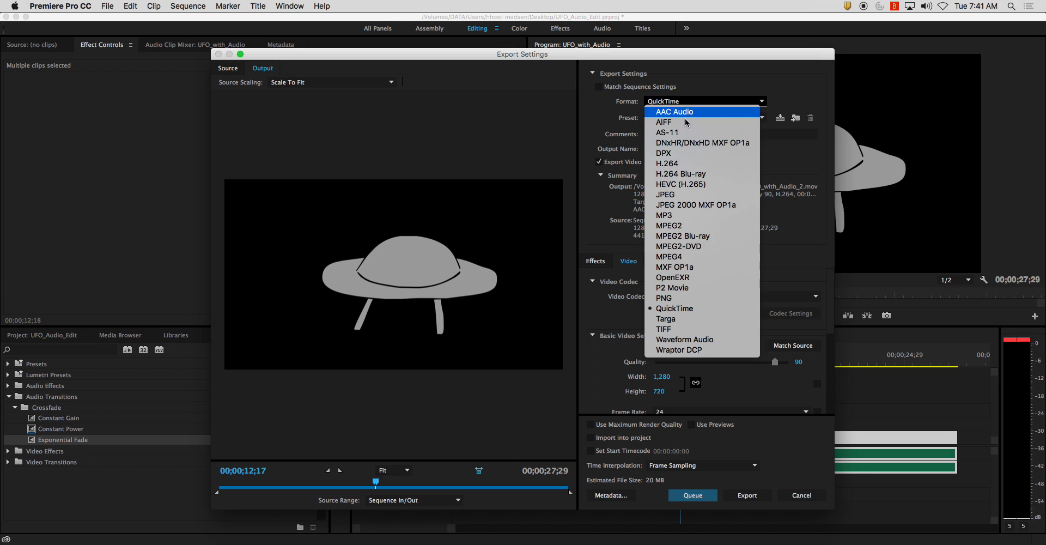
click(682, 216)
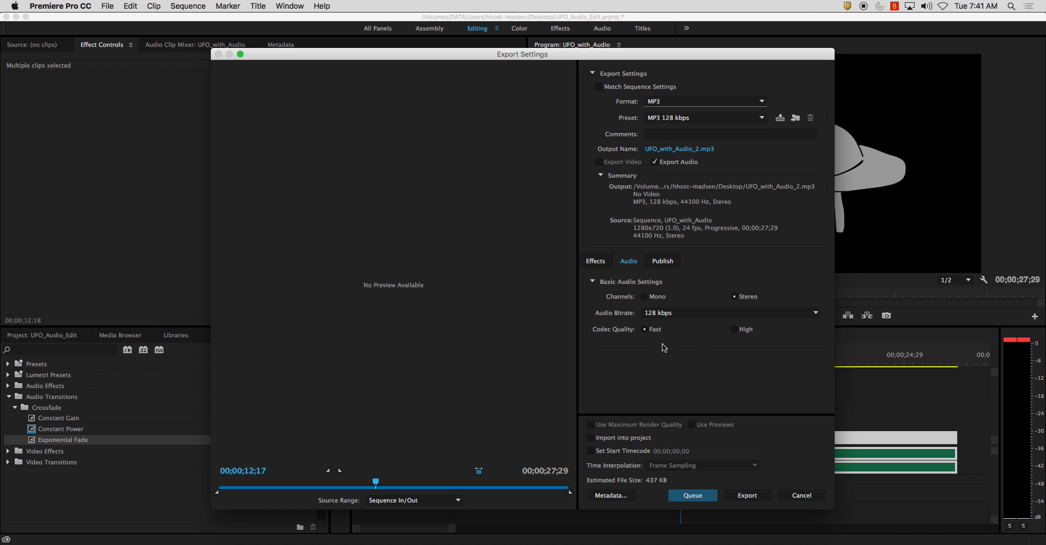
click(703, 314)
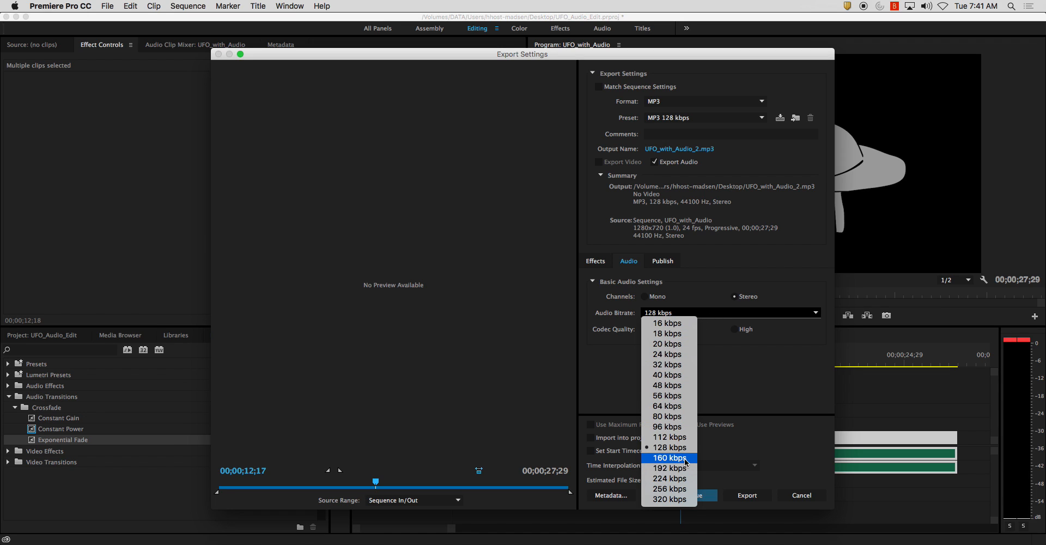
click(732, 390)
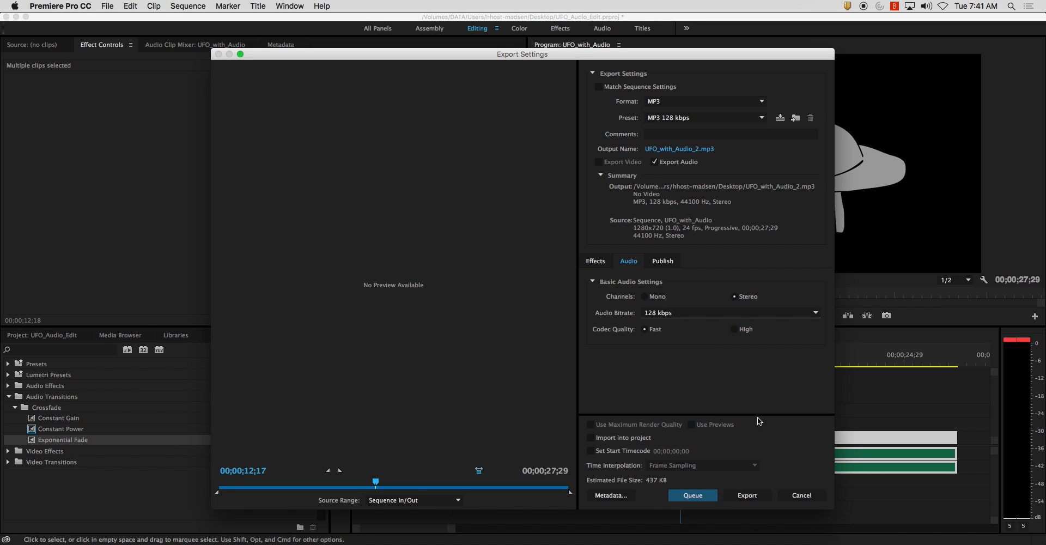
click(749, 497)
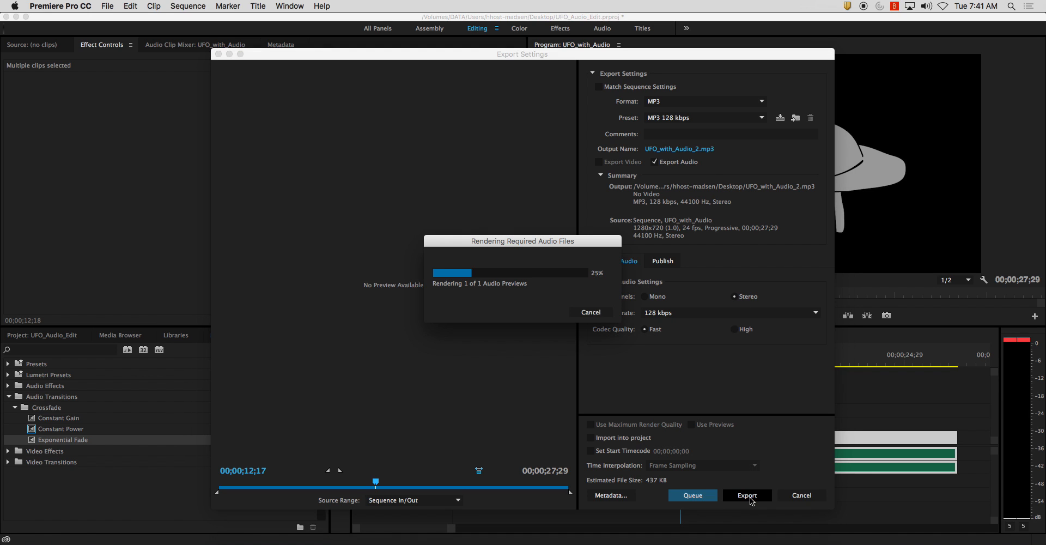
Switch to Flash CC and import UFO_with_Audio_2.mp3 from the Desktop into the library of the UFO document.
click(563, 539)
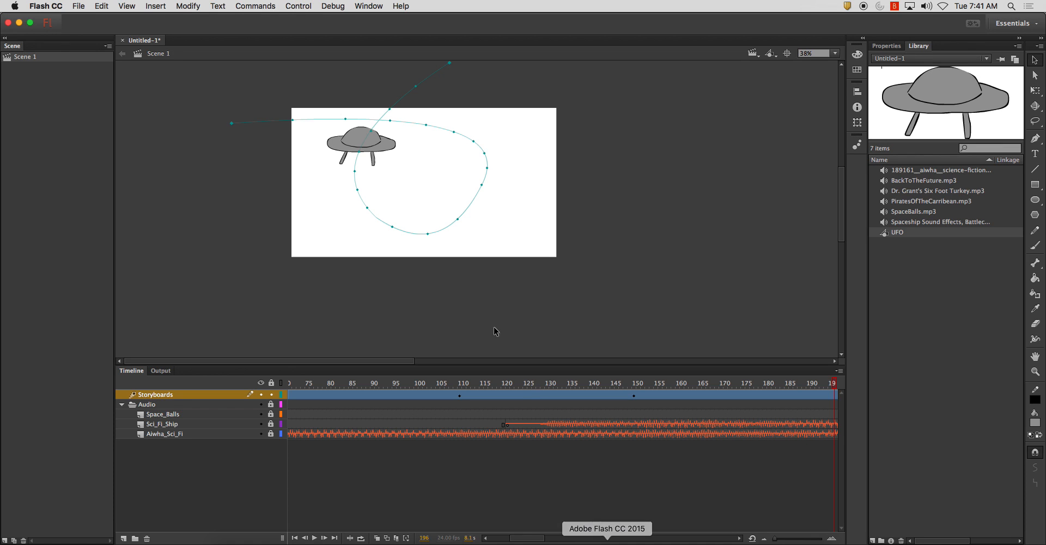
click(595, 244)
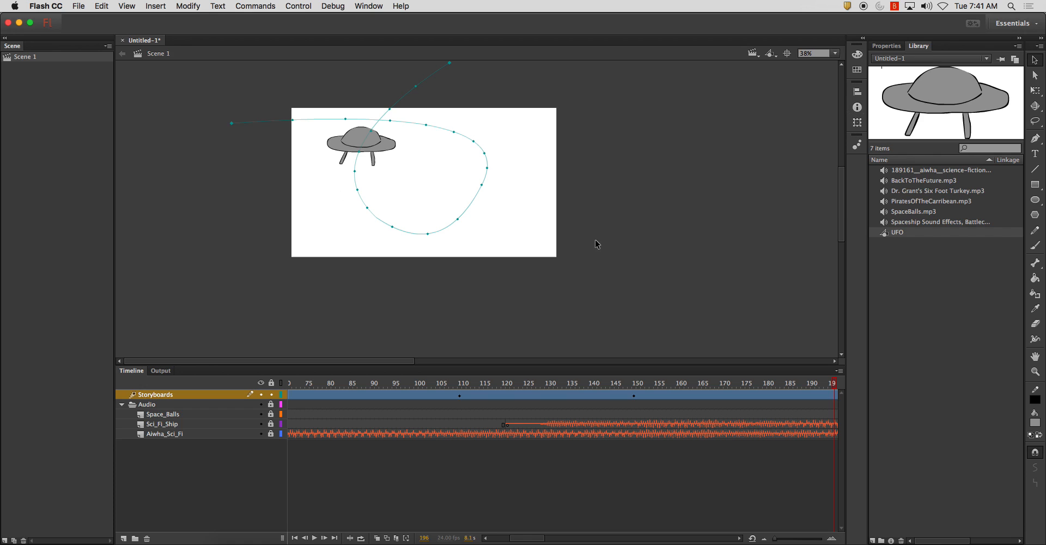
click(78, 6)
mouse_move(103, 146)
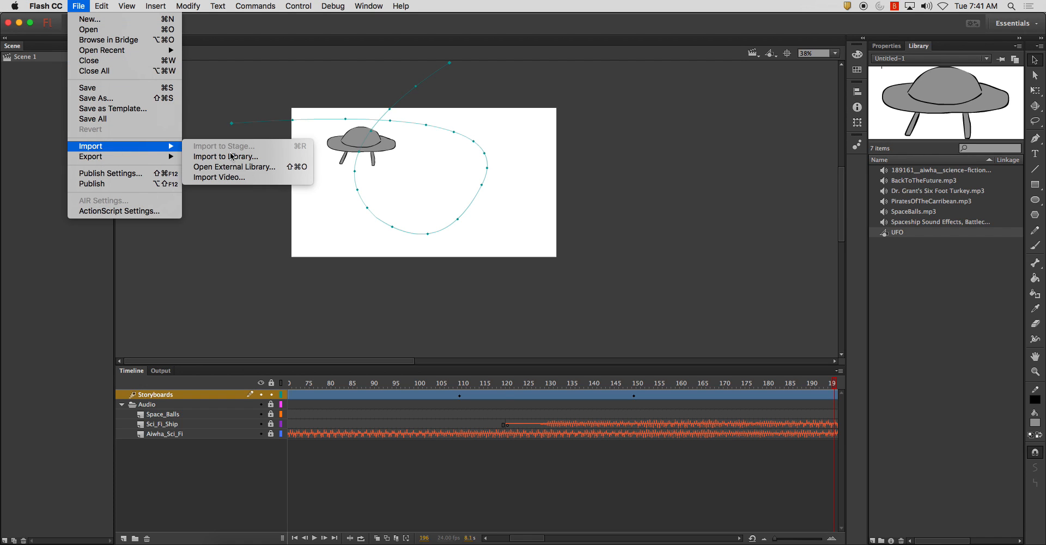
click(251, 158)
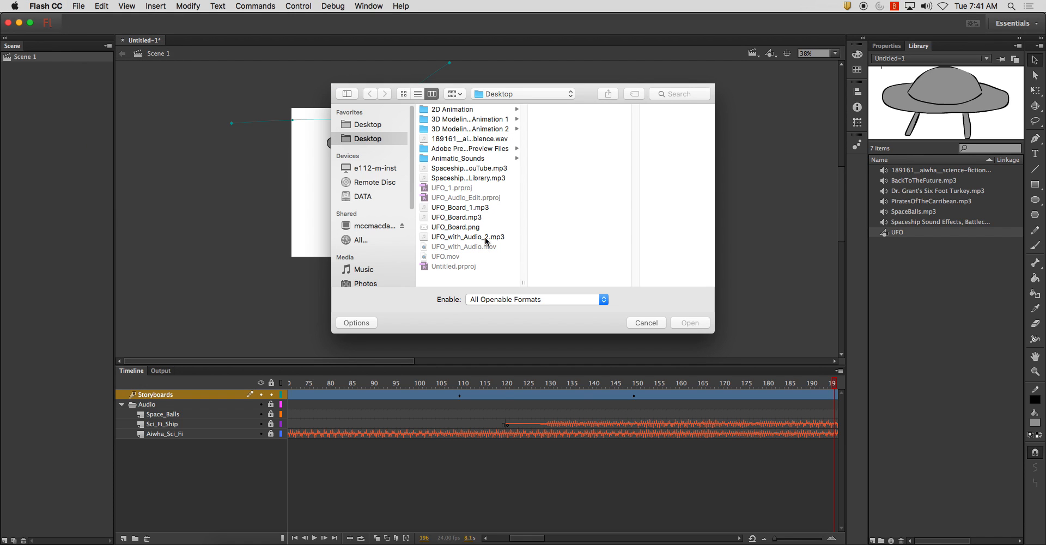
click(487, 237)
click(688, 323)
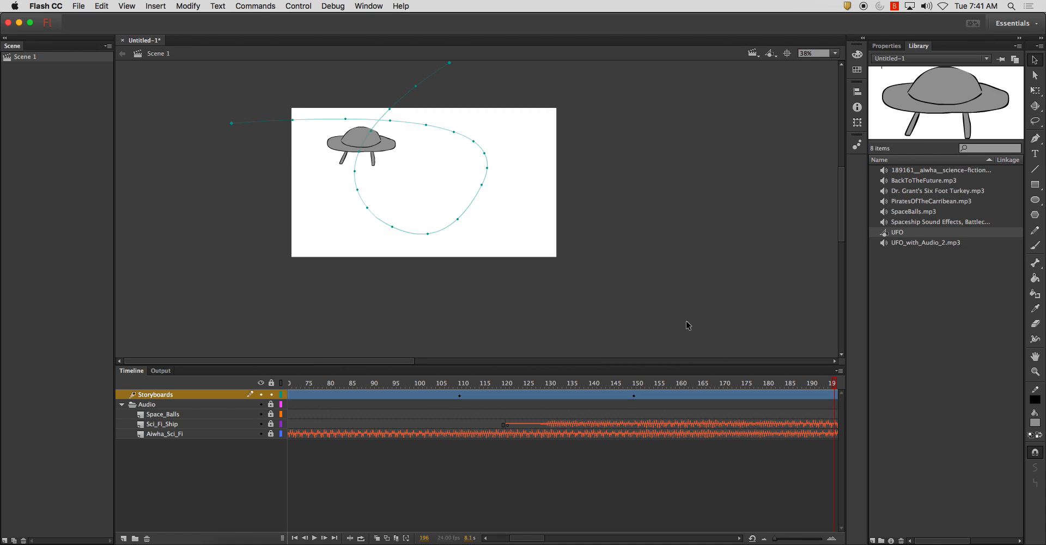
click(921, 242)
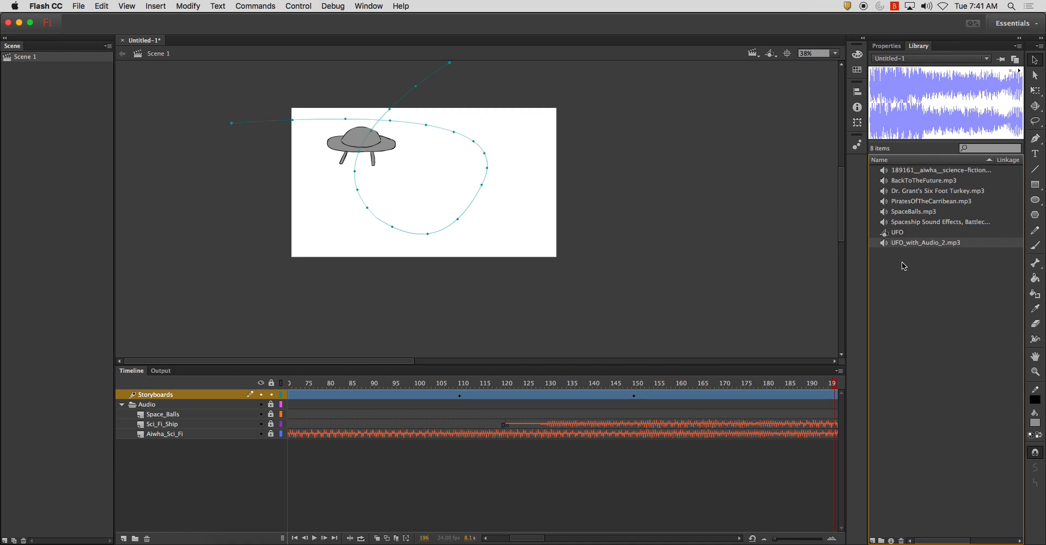
Add a layer named Audio_edit below the Storyboards layer and place the UFO_with_Audio_2.mp3 sound on it.
click(126, 540)
drag(151, 394, 151, 405)
double_click(151, 404)
text(Audio_edit)
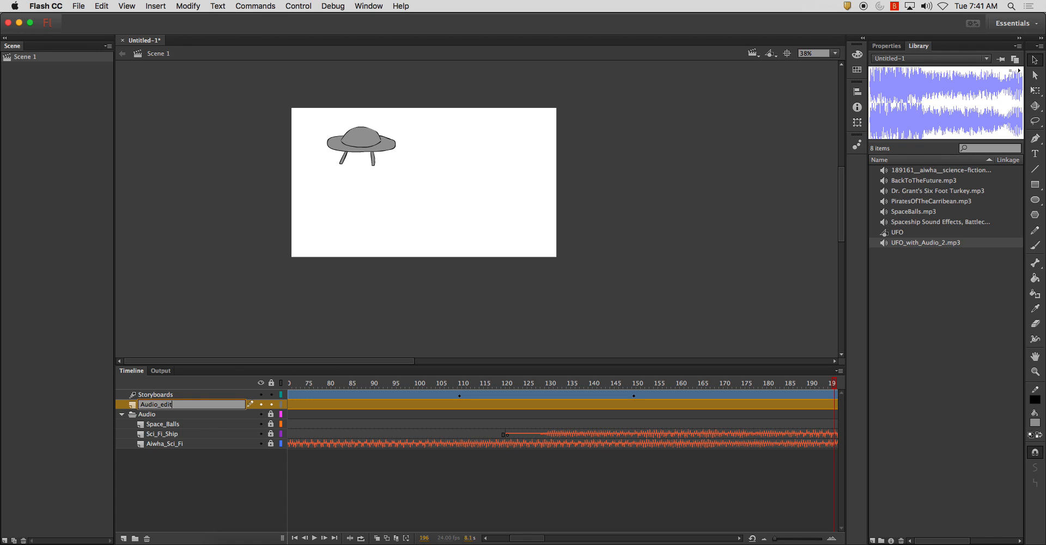
key(Return)
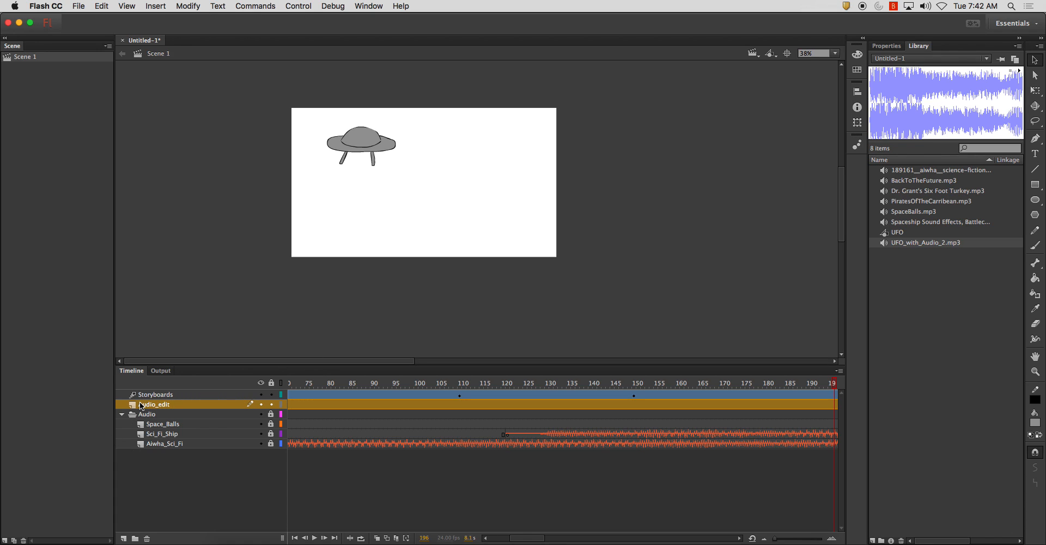
drag(929, 245, 469, 300)
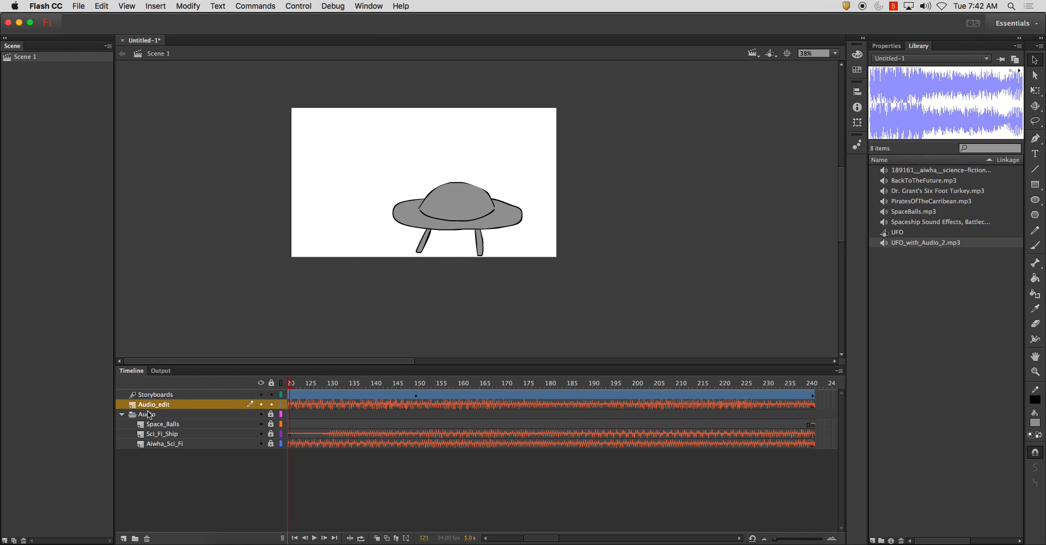
Delete the Audio layer folder with its nested sound layers and return the playhead to frame 1.
click(148, 414)
click(147, 538)
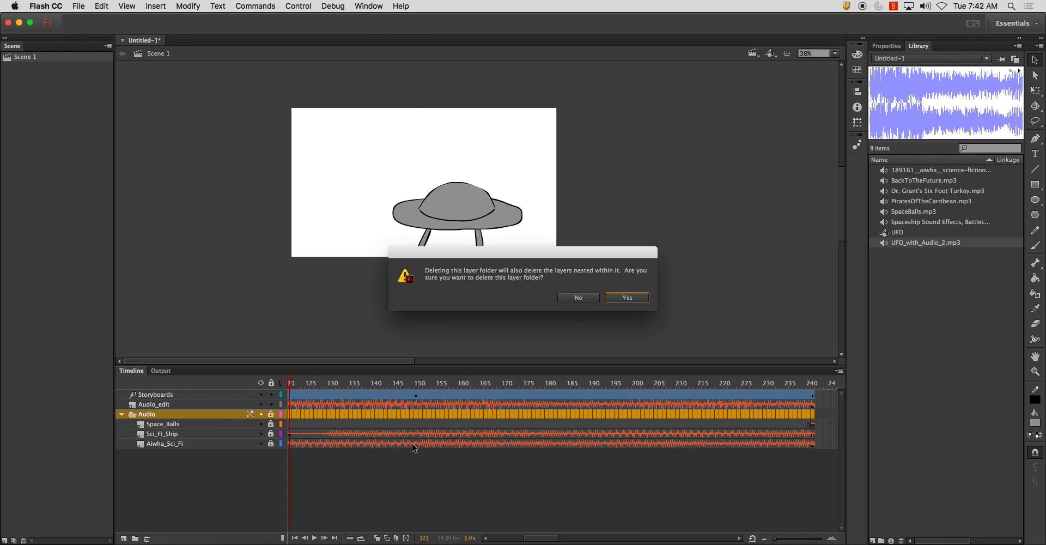
click(628, 297)
drag(353, 381, 32, 391)
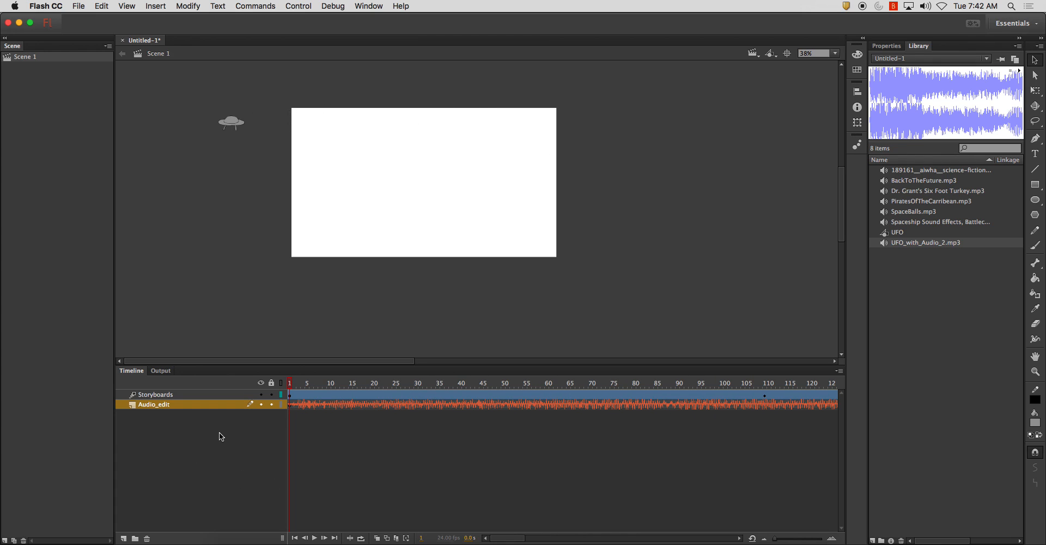